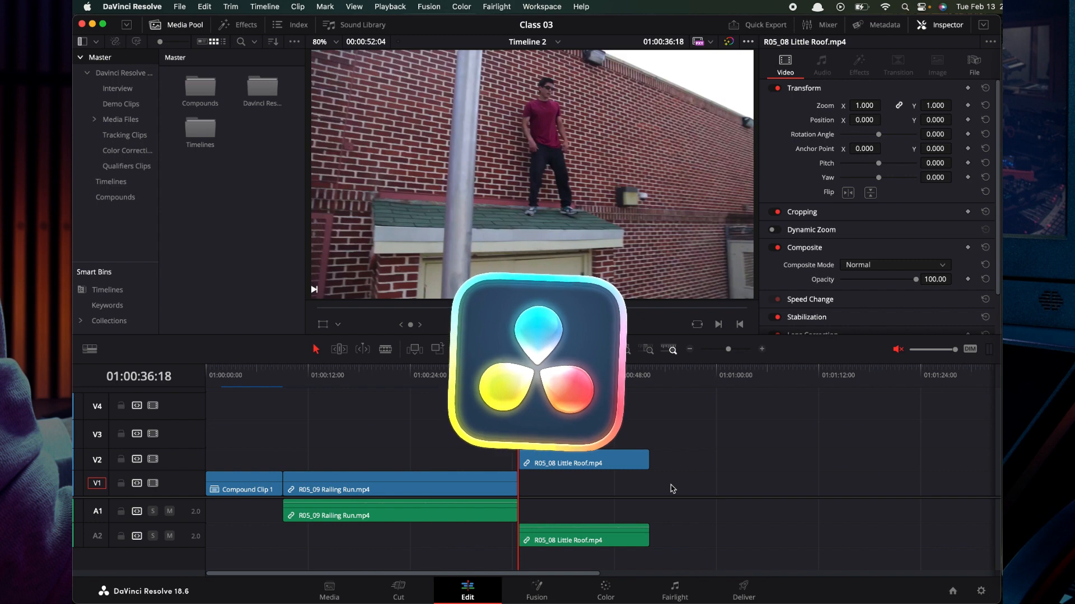
Add a basic Text title on track V3 at the start of the R05_08 Little Roof clip and play it briefly.
left_click(239, 25)
left_click(123, 105)
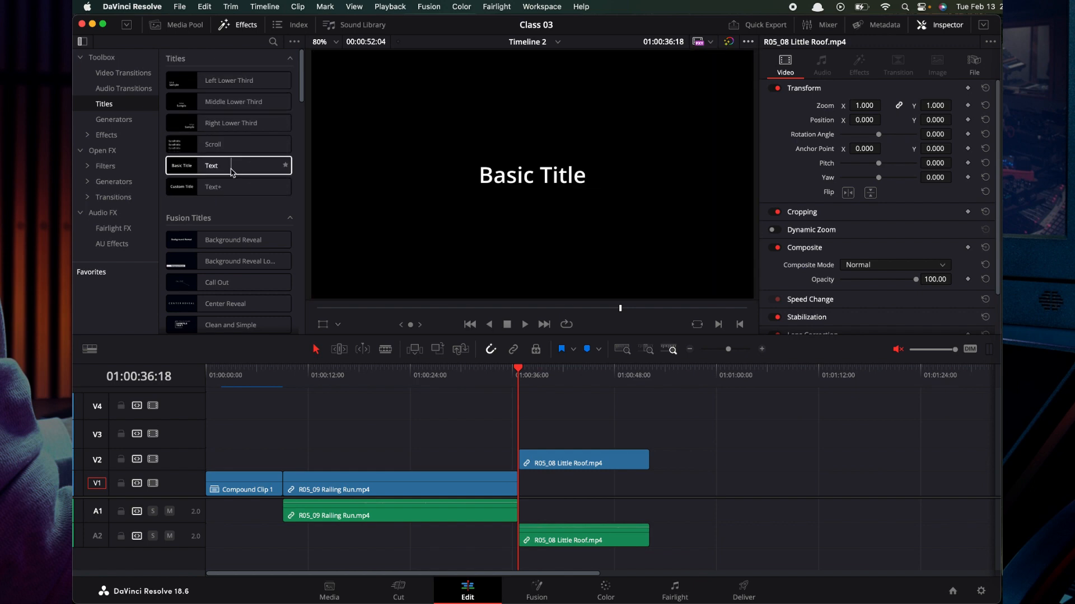
left_click_drag(212, 166, 525, 441)
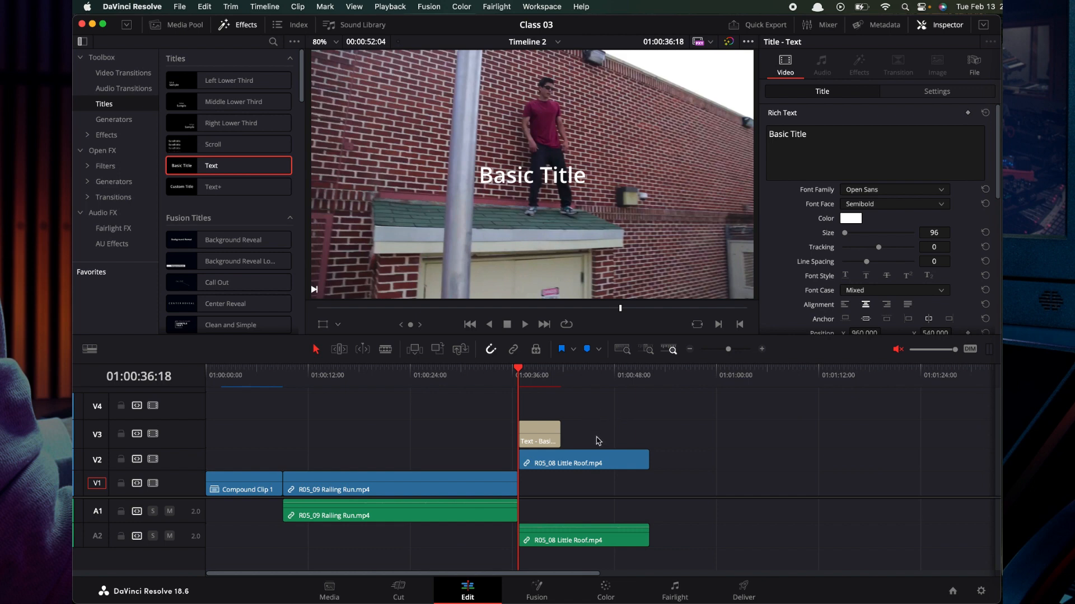
key("space")
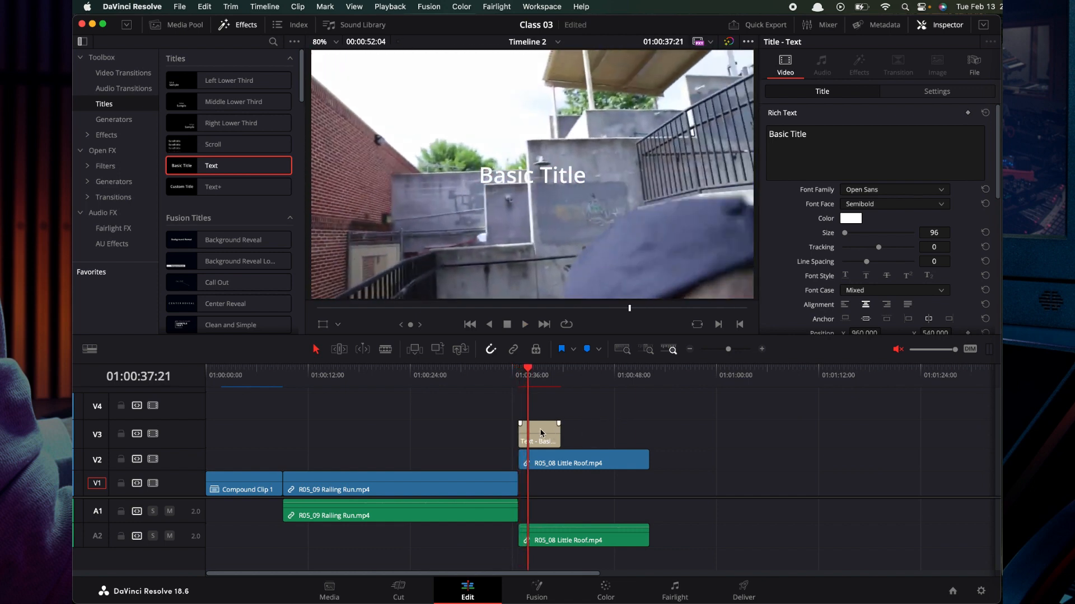
left_click(541, 432)
right_click(535, 431)
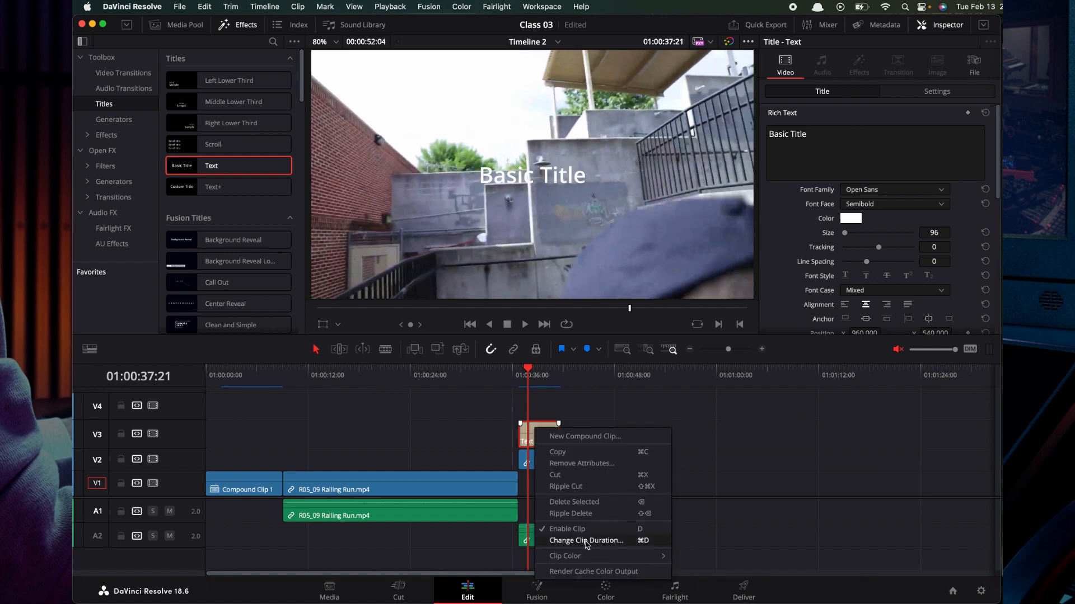
left_click(586, 542)
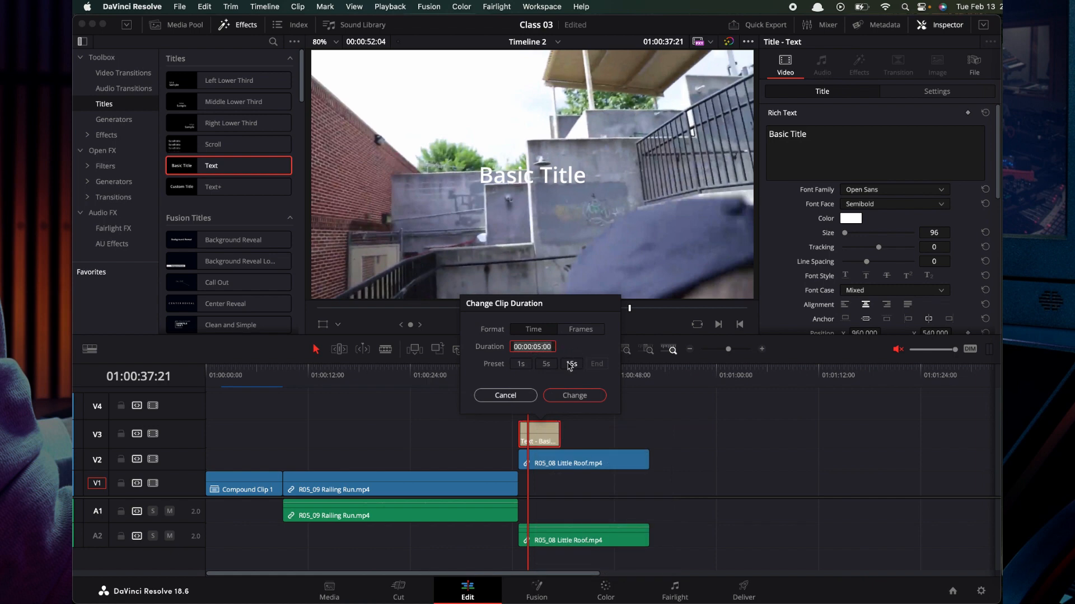
left_click(522, 365)
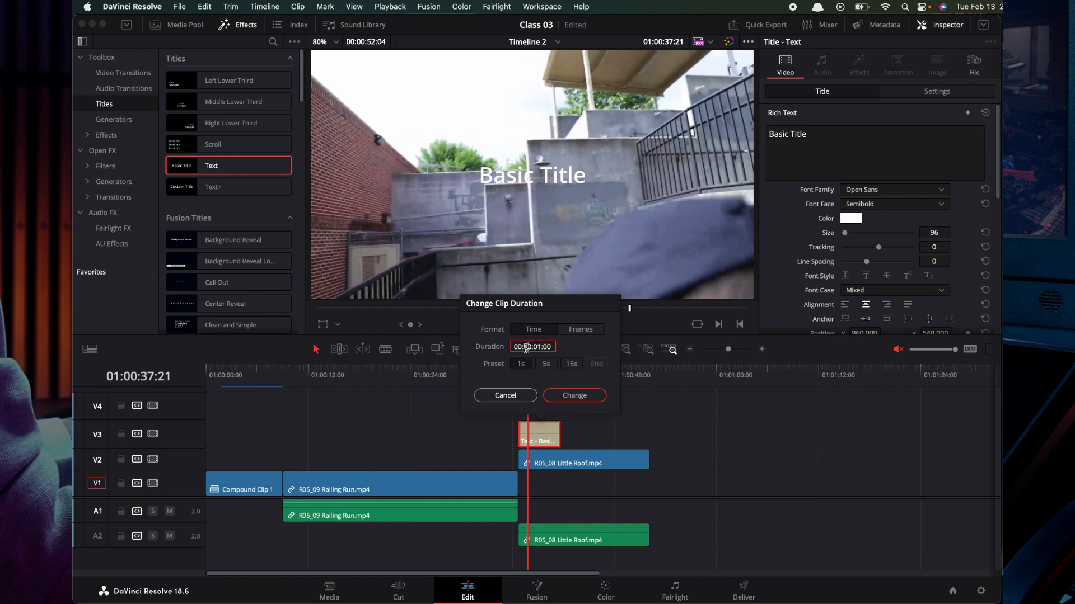
left_click(582, 330)
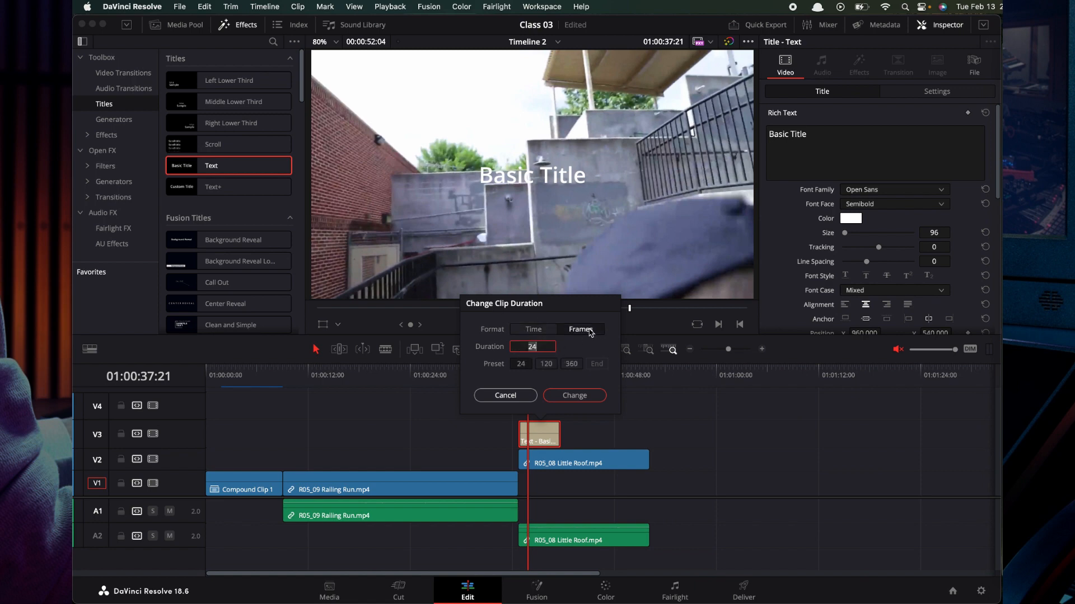
left_click(571, 364)
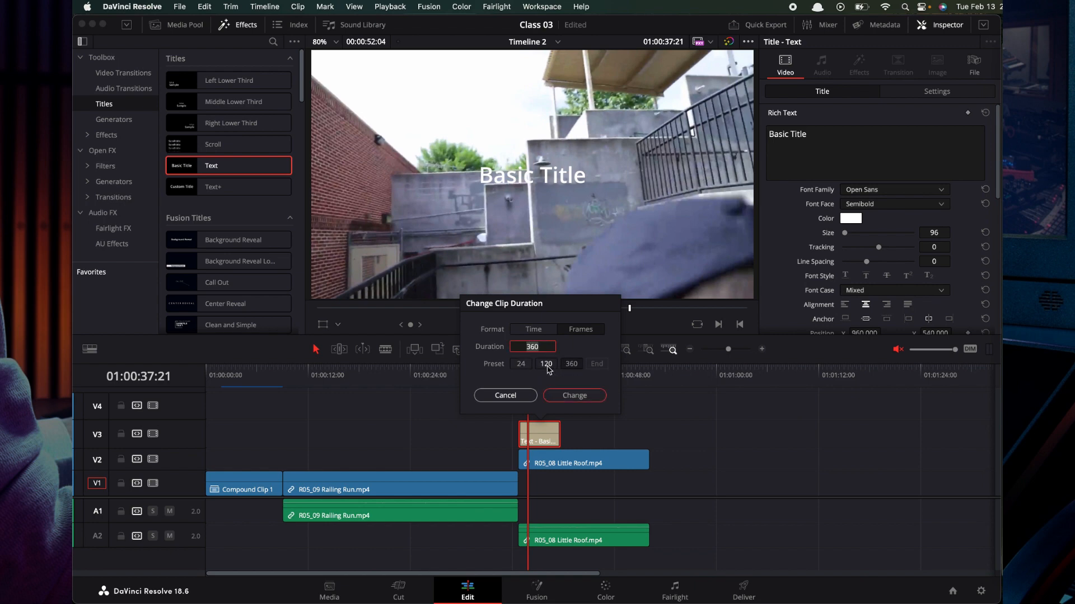
left_click_drag(527, 346, 551, 346)
left_click(520, 399)
Return the playhead to the start of the R05_08 Little Roof video clip on V2 and disable that clip.
left_click(529, 372)
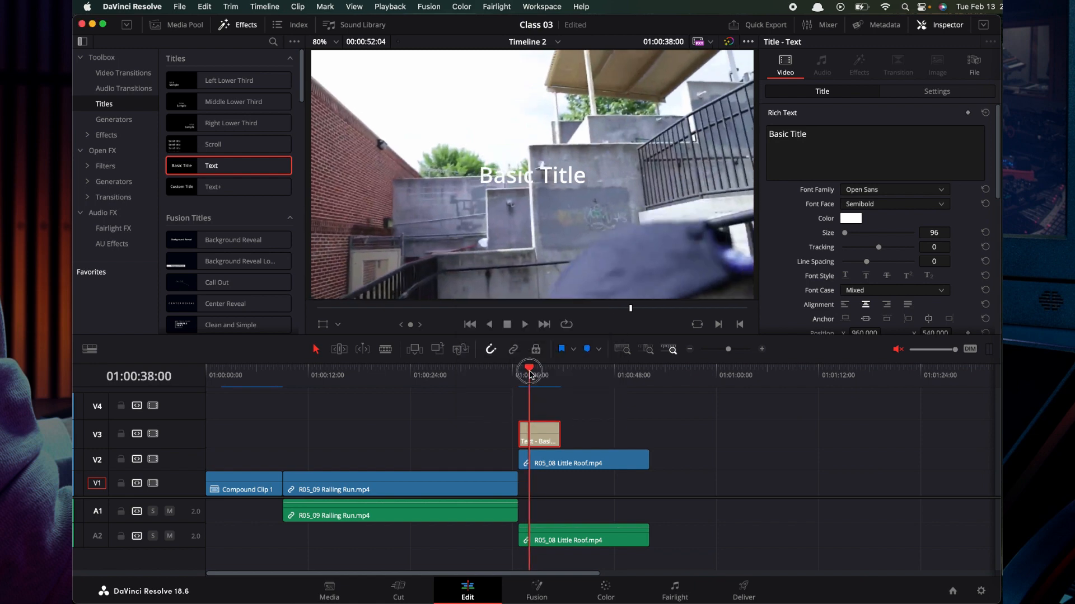
key("Up")
left_click(567, 468)
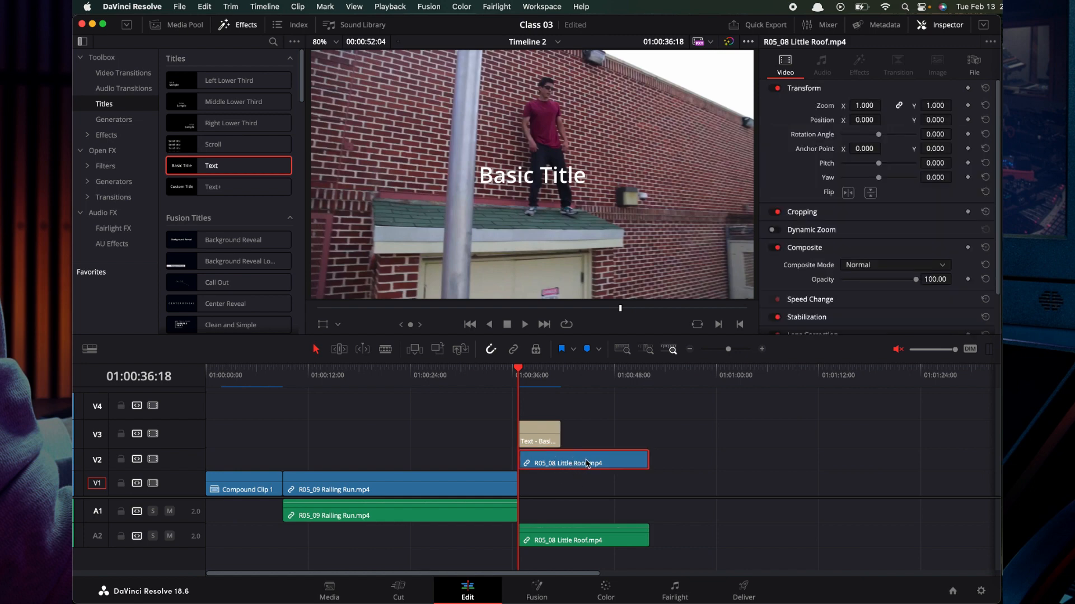
key("d")
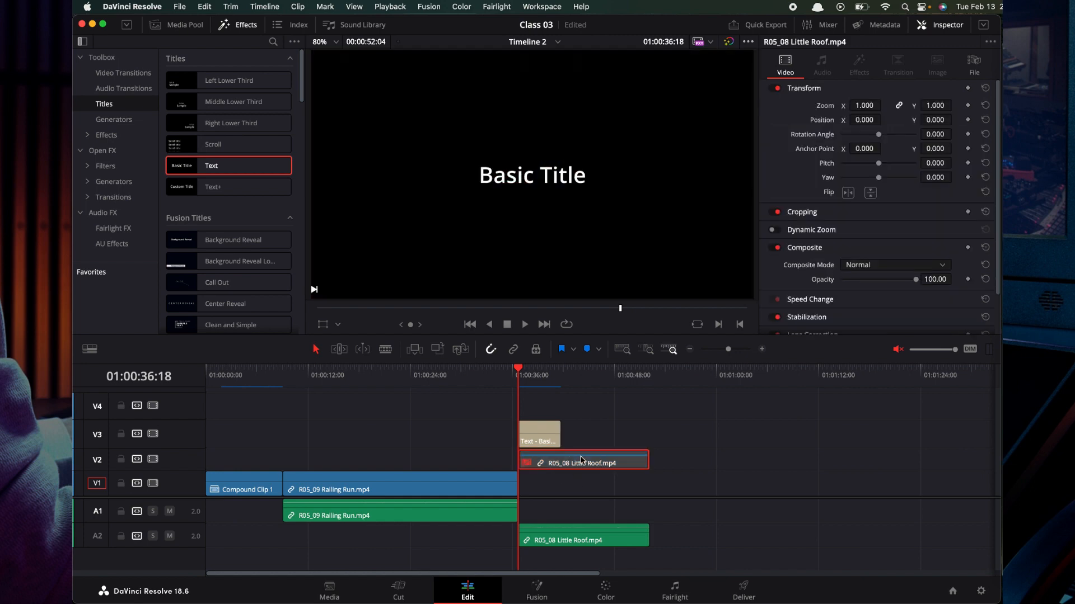
Extend the Text title on V3 to end together with the R05_08 Little Roof clip below it.
left_click(548, 432)
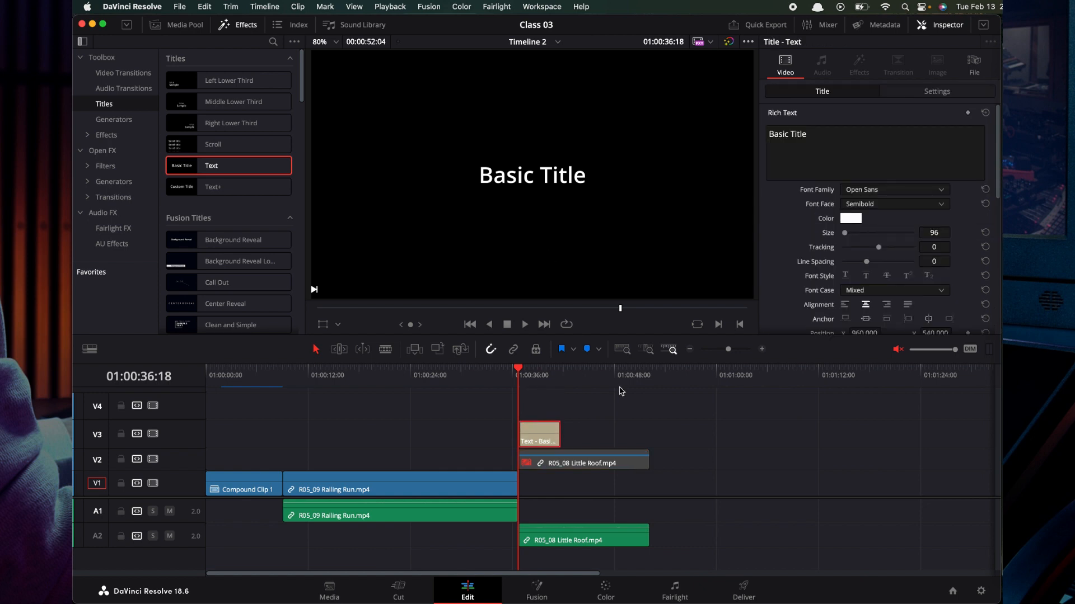
left_click(538, 373)
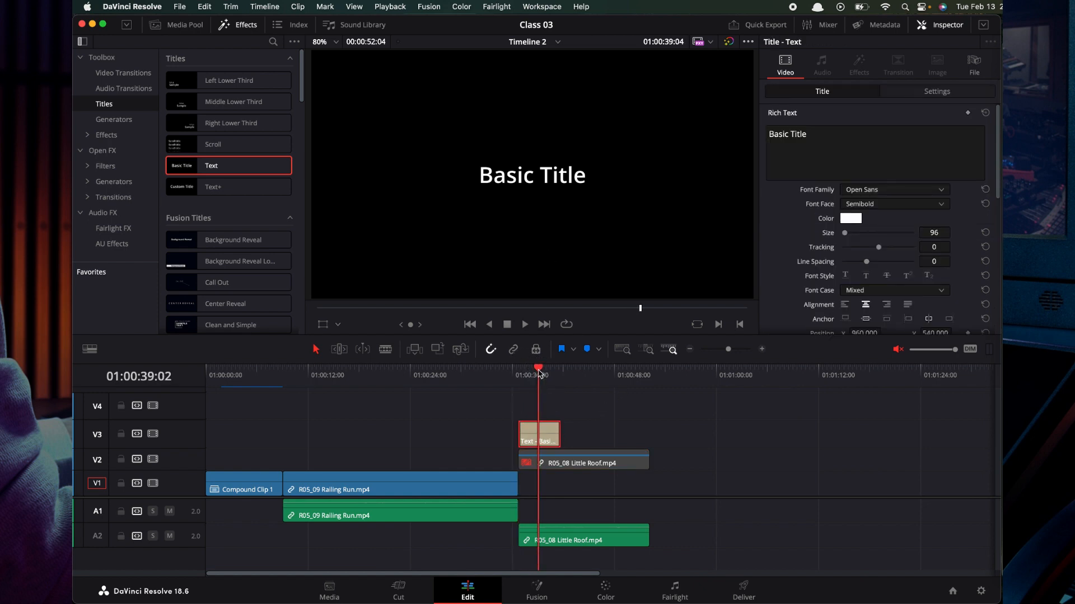
right_click(539, 435)
key("Escape")
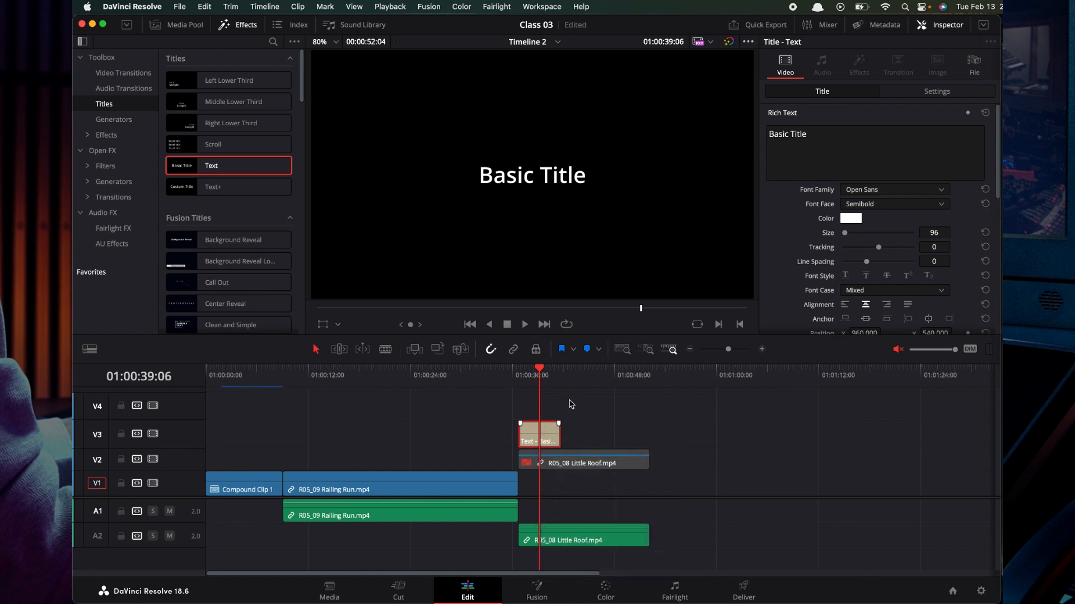
left_click_drag(559, 434, 649, 435)
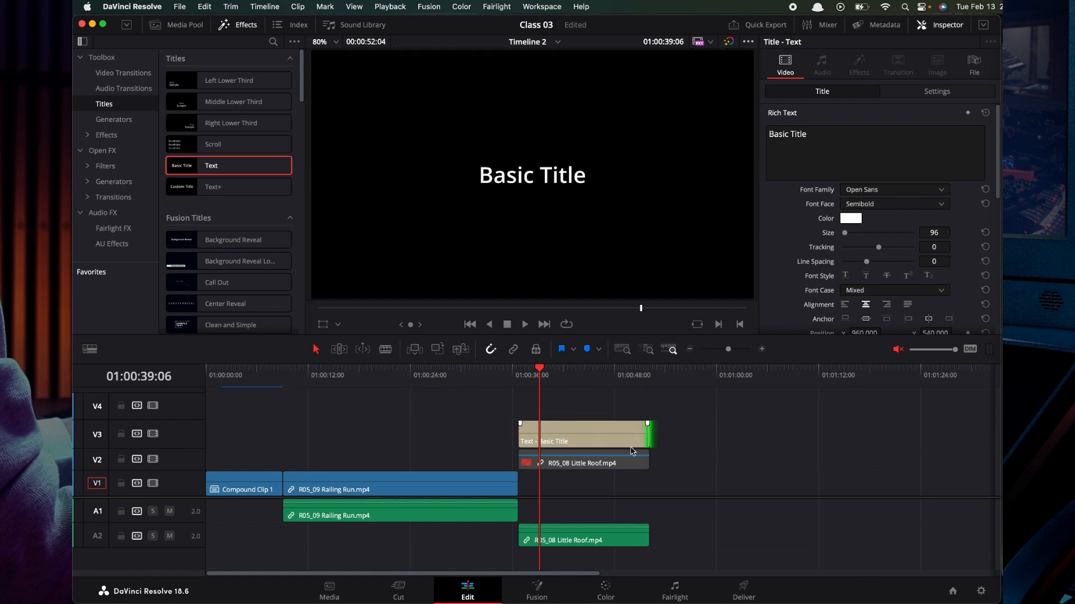
Preview the extended title along the timeline and examine its transform, cropping, rich text, drop shadow and background options.
left_click_drag(538, 374, 567, 378)
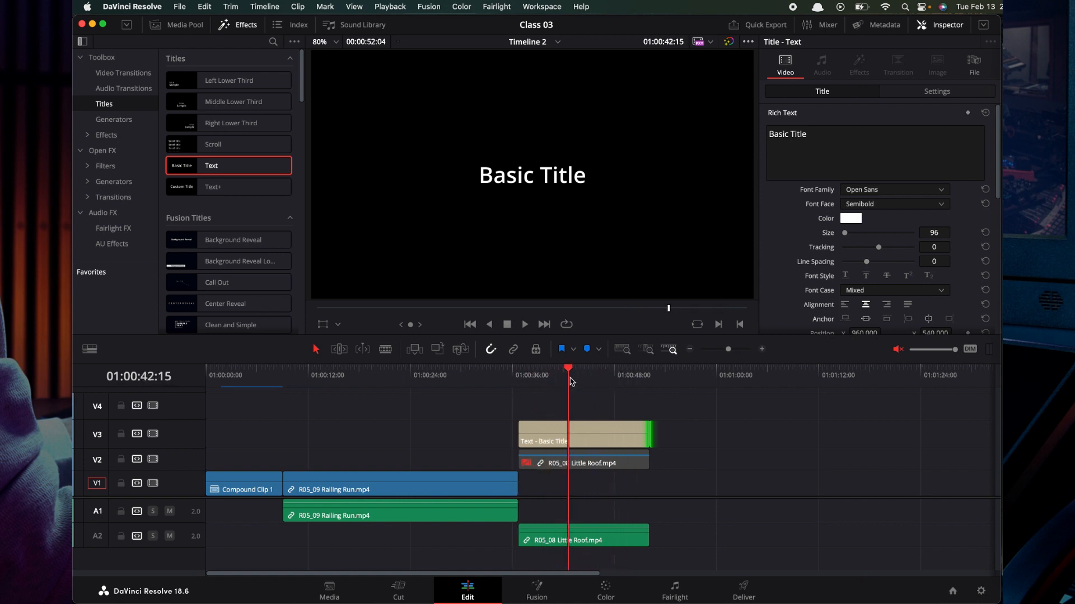
left_click(542, 437)
mouse_move(526, 436)
left_mouse_down()
mouse_move(511, 432)
mouse_move(572, 432)
mouse_move(515, 433)
left_mouse_up()
left_click_drag(563, 384, 548, 383)
left_click(560, 430)
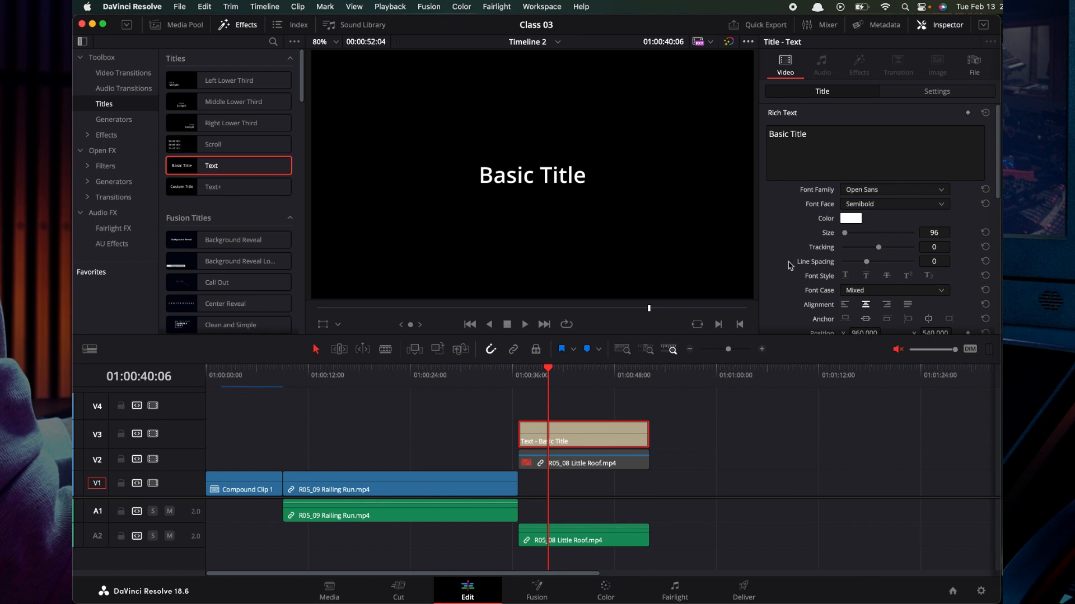
left_click(925, 93)
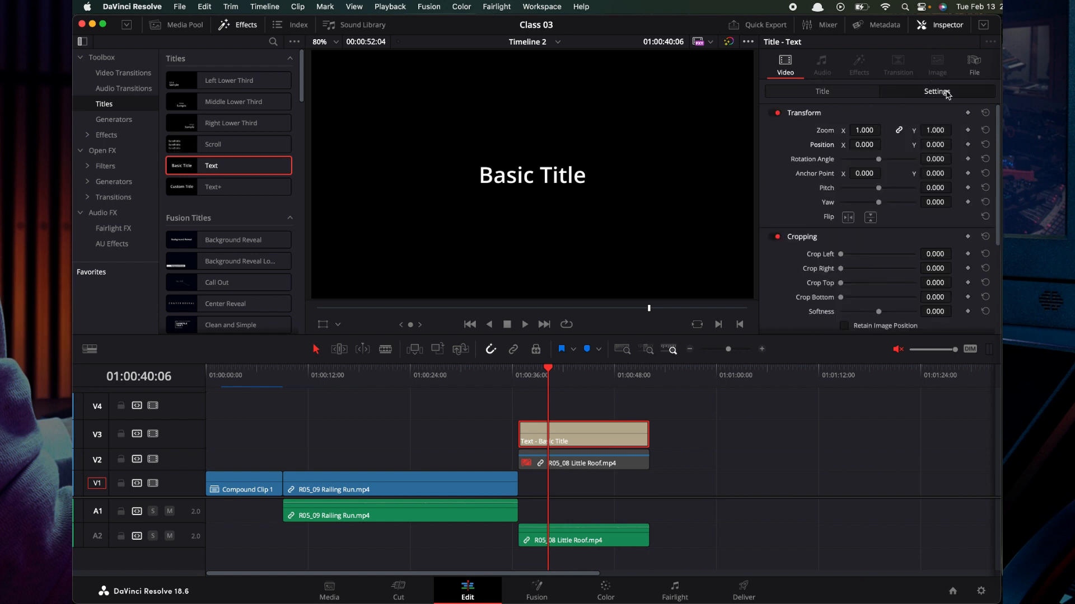
left_click(827, 91)
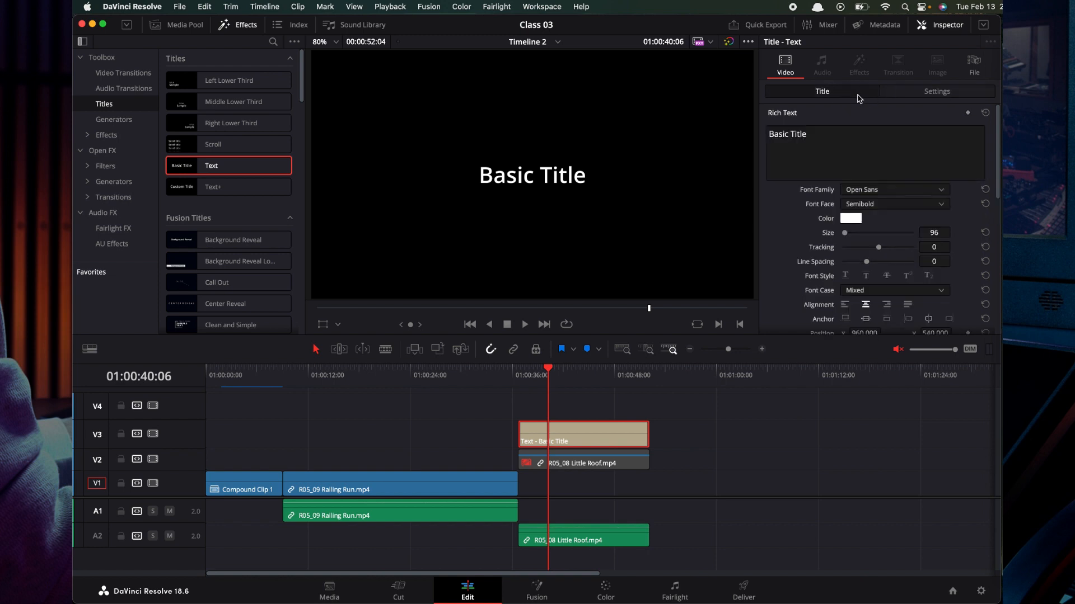
left_click(795, 113)
left_click(799, 131)
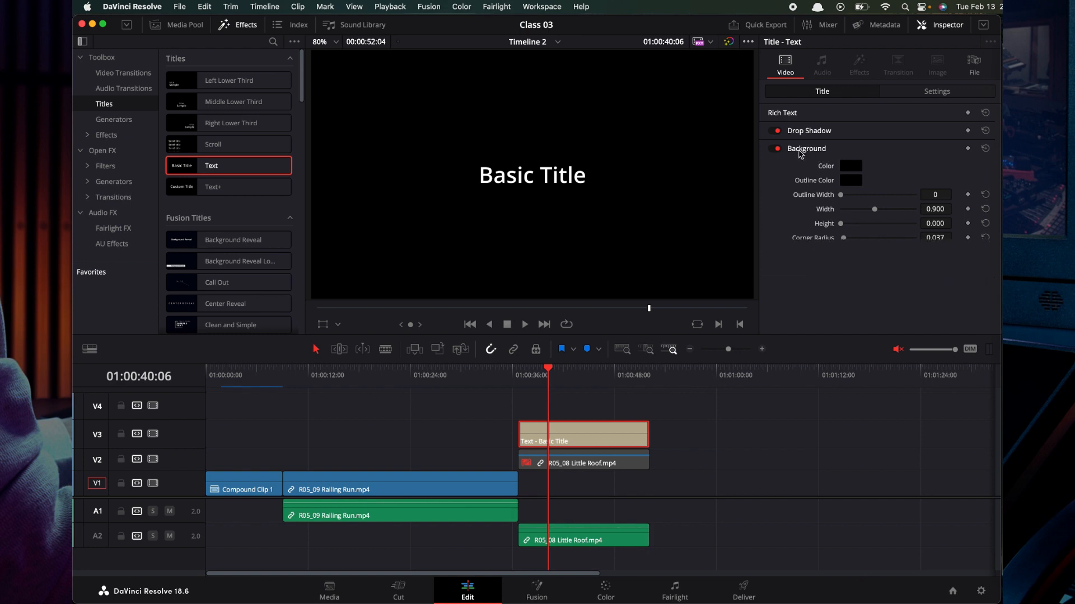
left_click(806, 148)
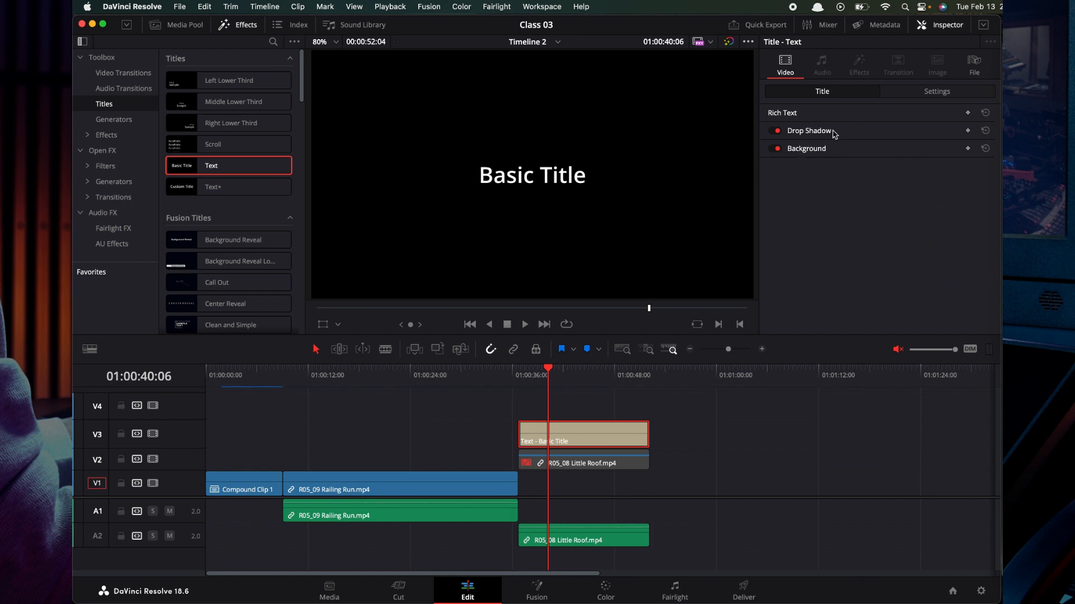
left_click(787, 114)
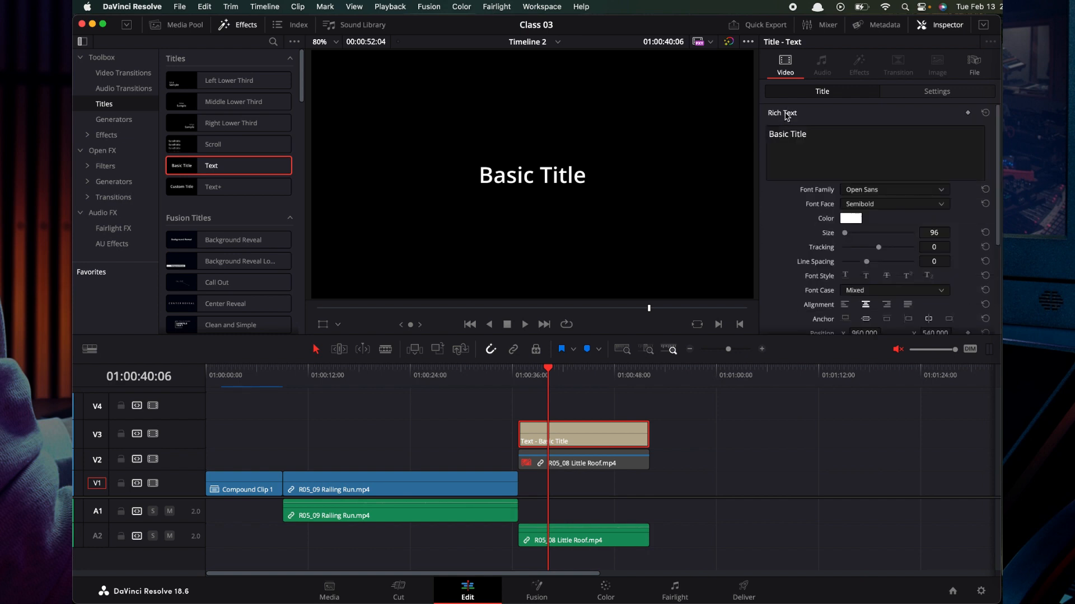
Replace the title text with three lines: "Welcome to", "Davinci Resolve Course" and "by Lucky $tudio$".
left_click_drag(796, 160, 769, 130)
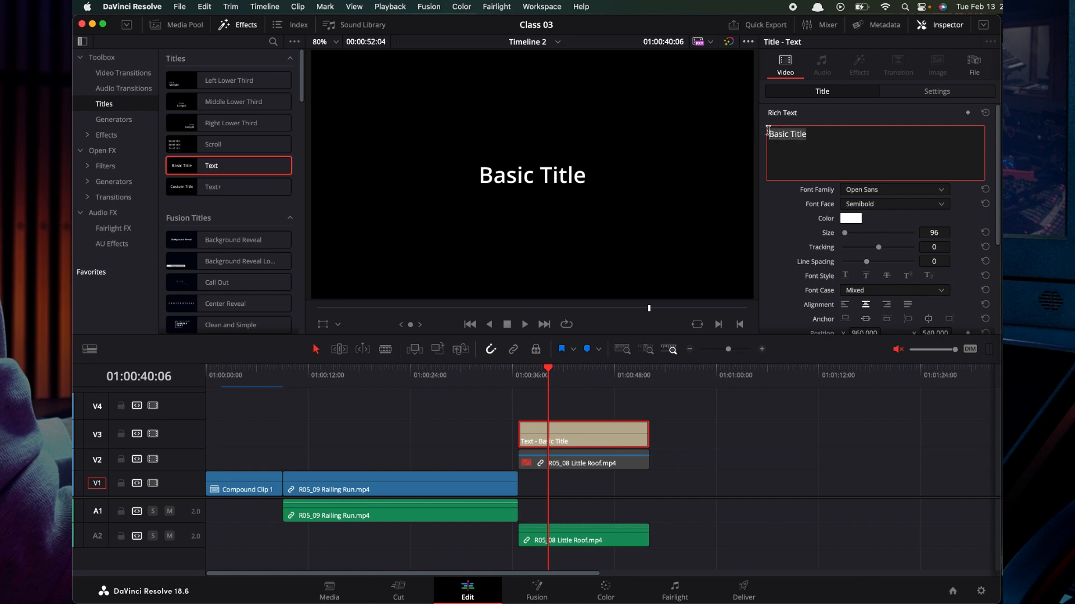
key("BackSpace")
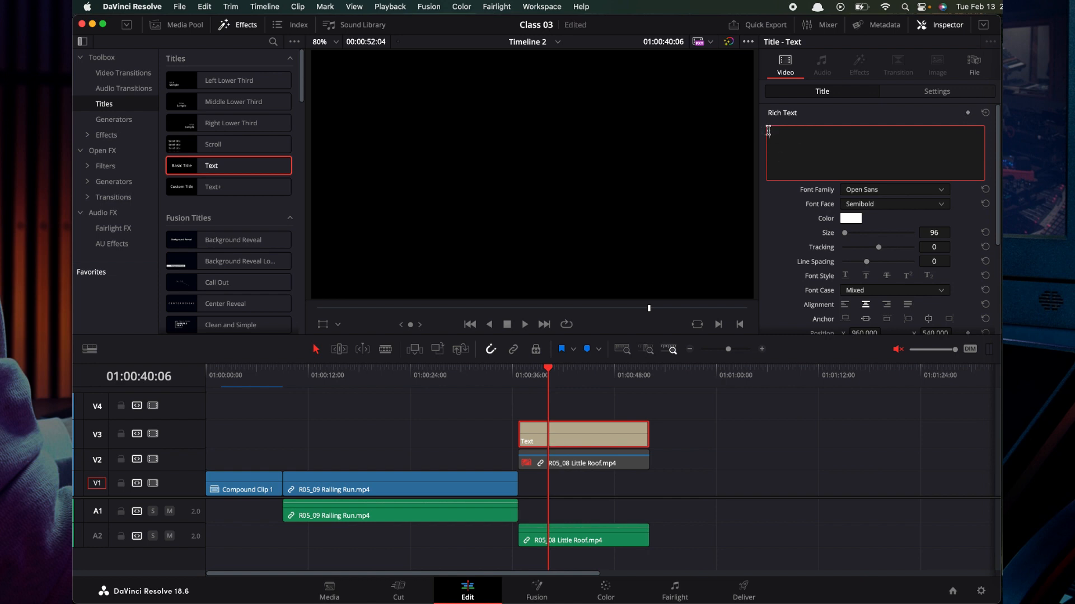
type("Welcome to Davinci Resolve Course by Lucky $tudio$")
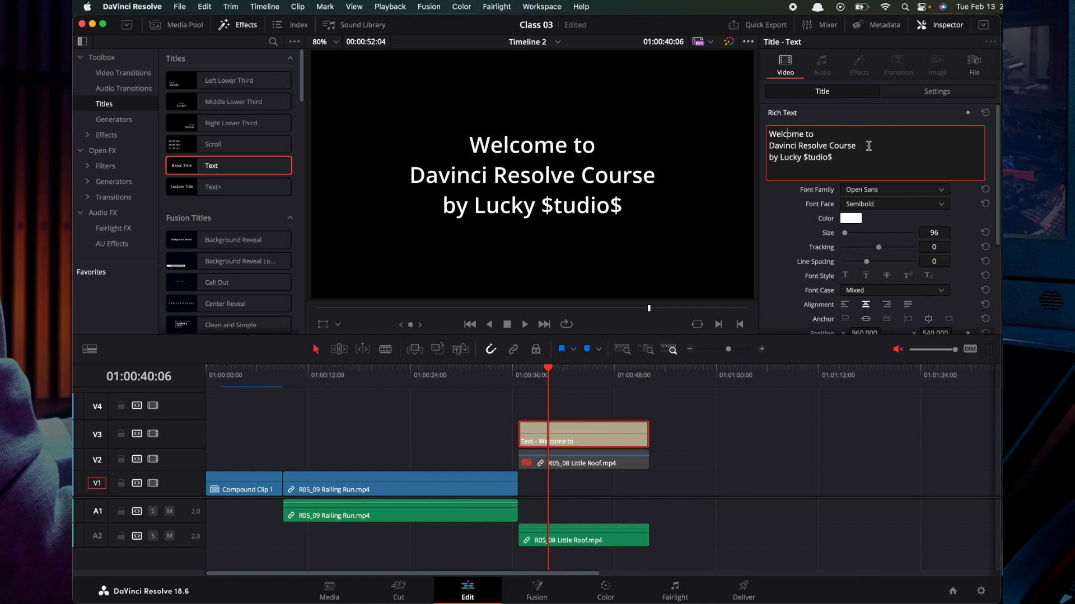
left_click(776, 213)
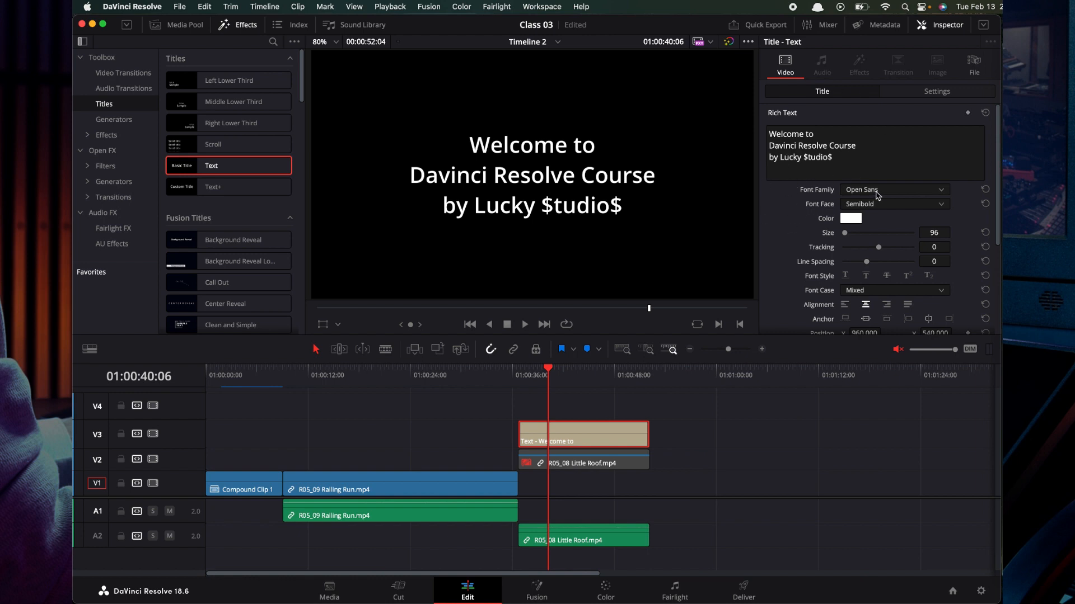
Set the title's font family to Noto Sans Telugu, try the Light face and return it to SemiBold.
left_click(877, 193)
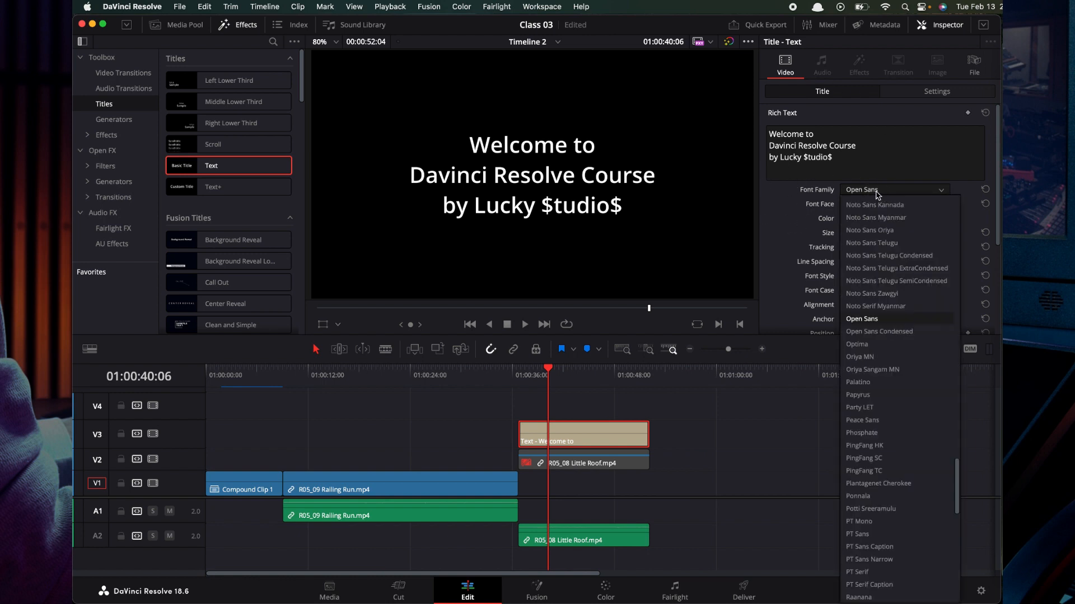
left_click(874, 244)
left_click(875, 205)
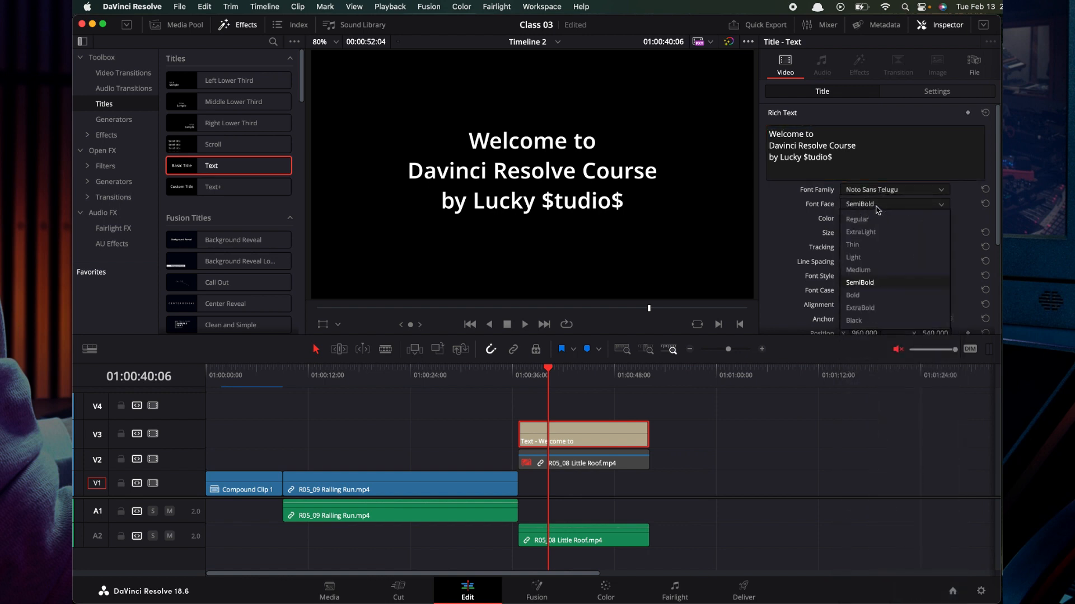
left_click(875, 256)
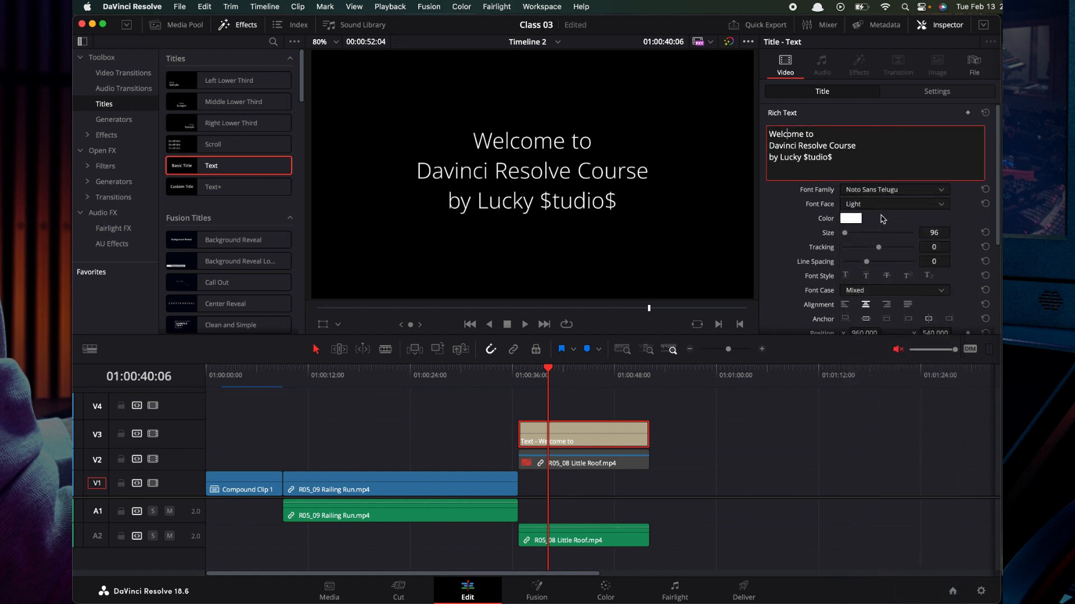
left_click(882, 205)
left_click(860, 281)
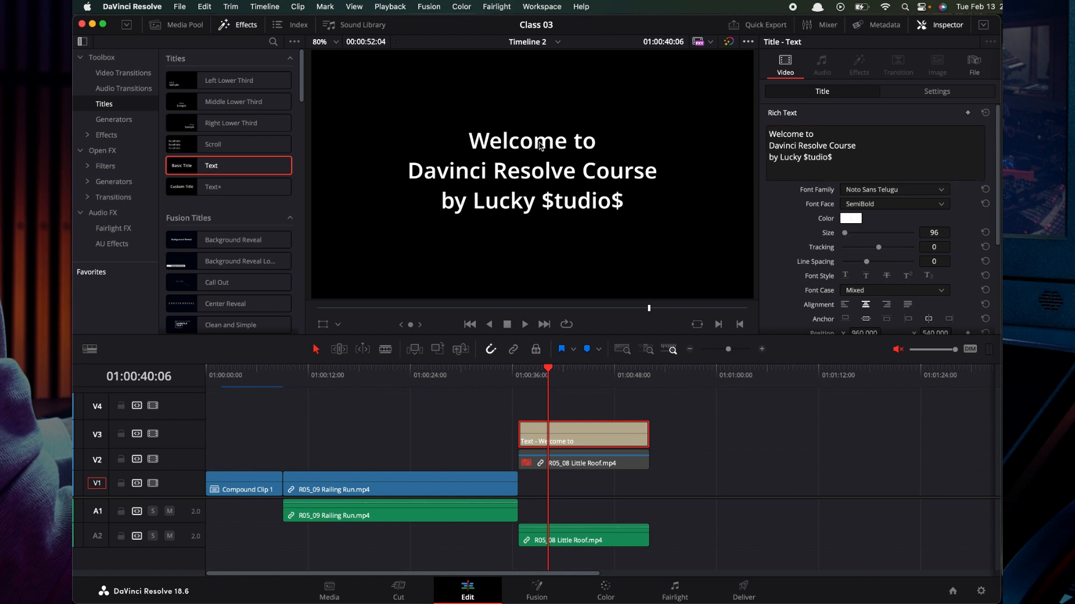
Set only the word "Welcome" in the title to the ExtraBold font face.
left_click_drag(772, 132, 803, 133)
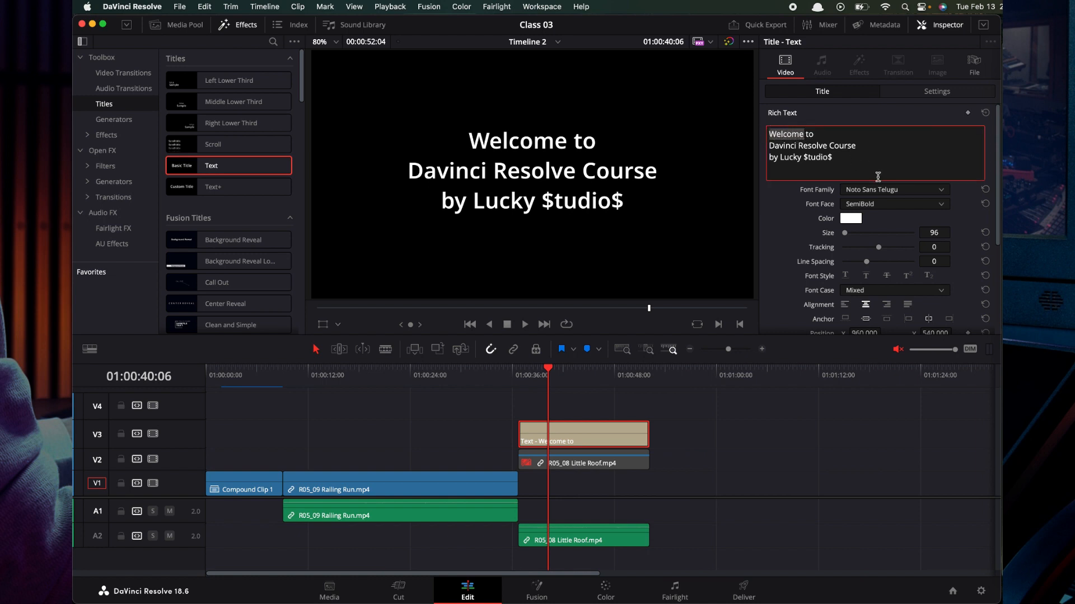
left_click(873, 204)
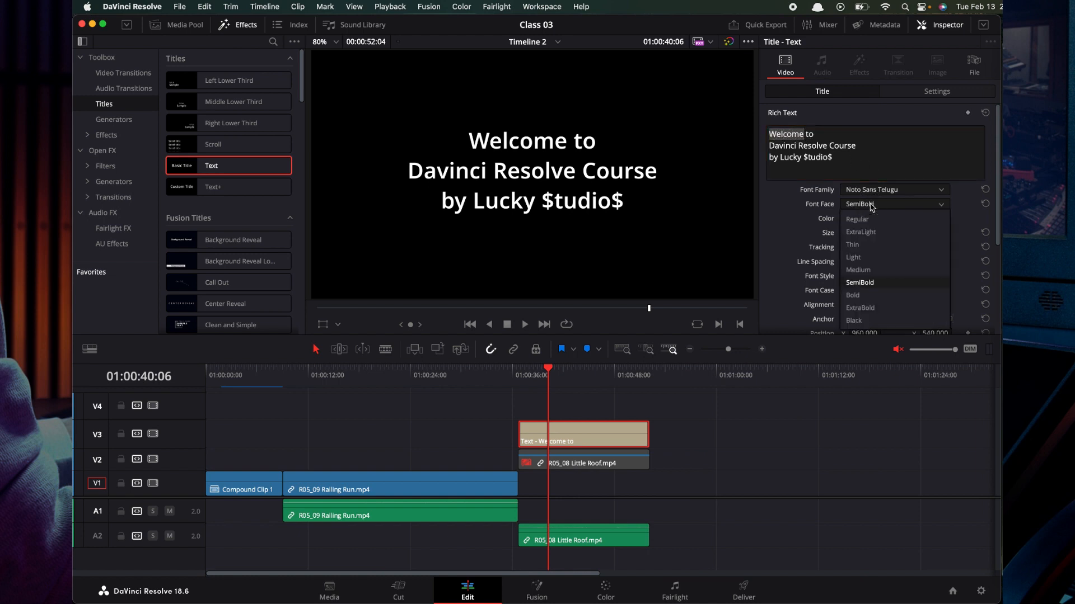
left_click(860, 308)
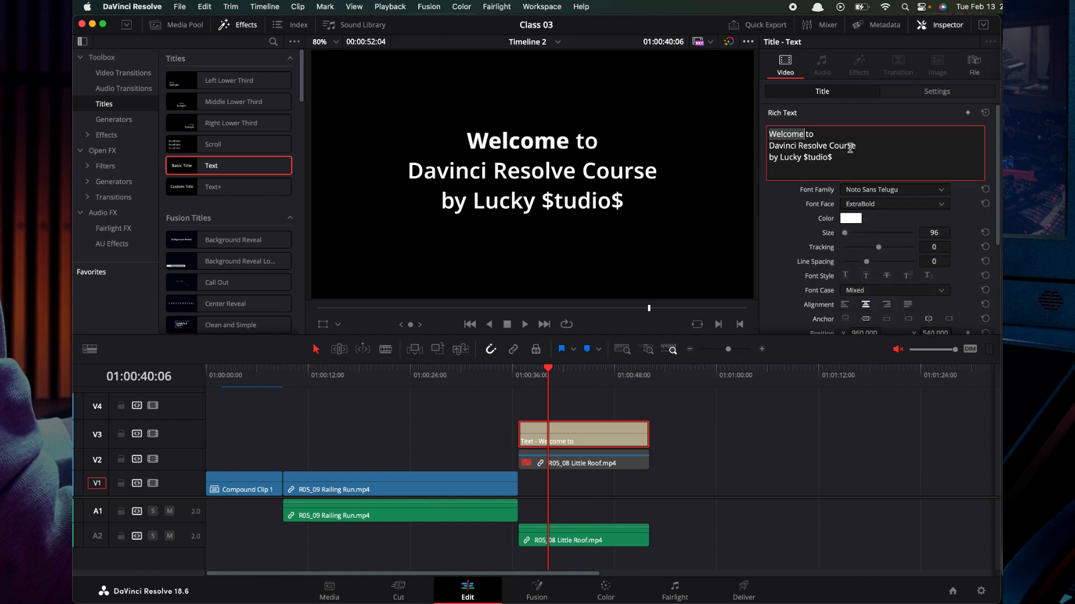
Colour the title's "Davinci Resolve Course" line Tangerine orange.
left_click_drag(855, 146, 768, 146)
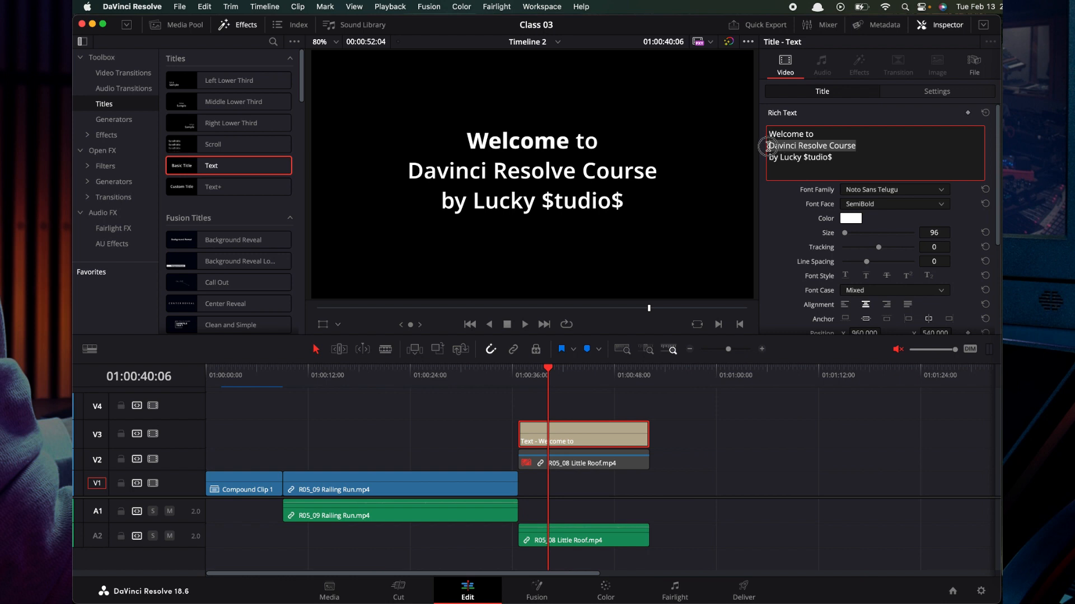
left_click(857, 223)
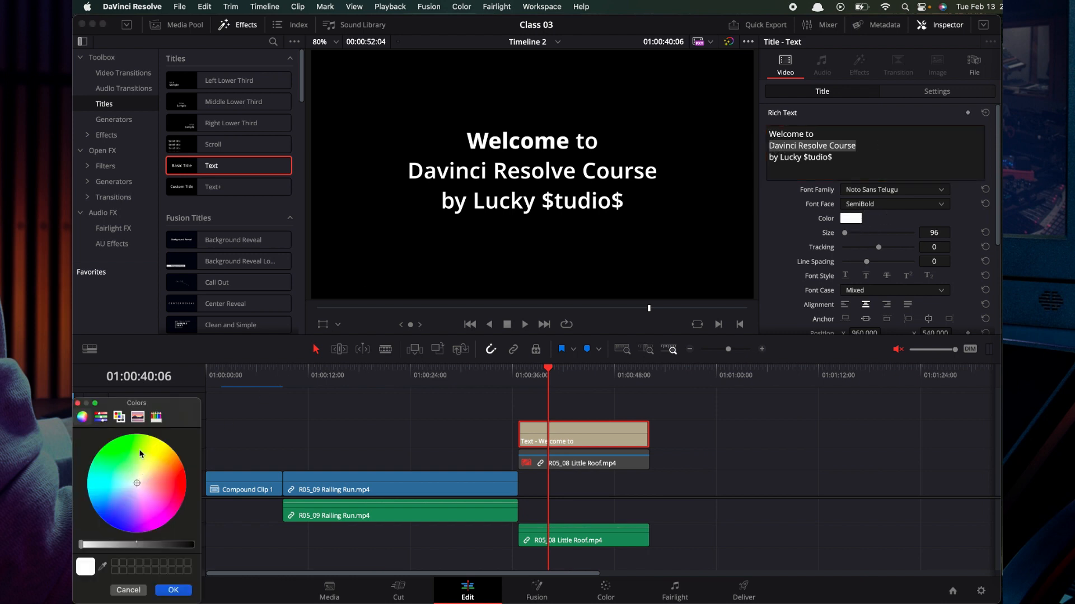
left_click(157, 417)
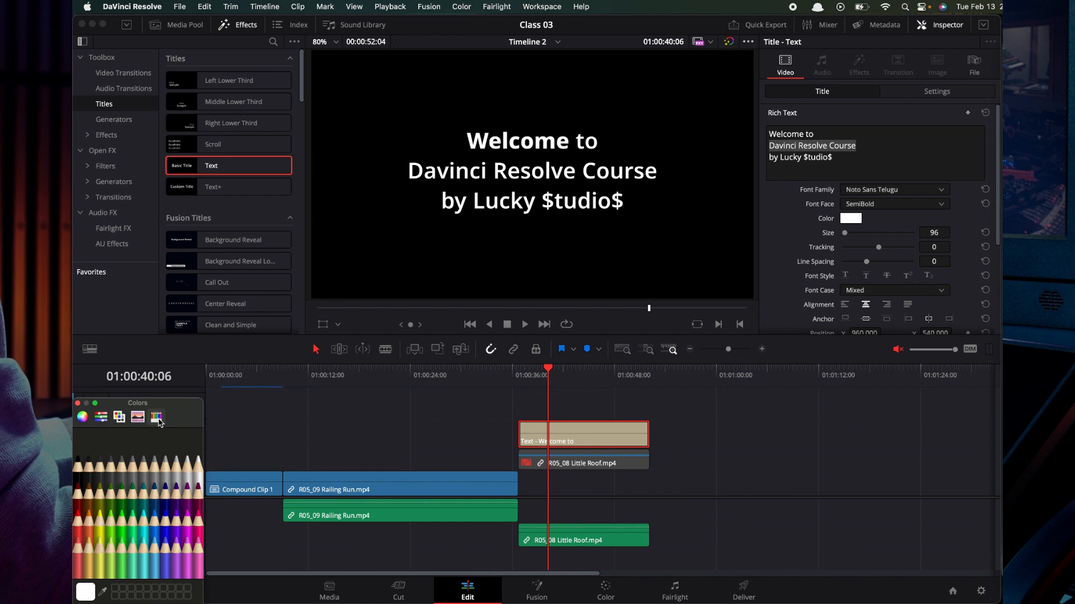
left_click(89, 521)
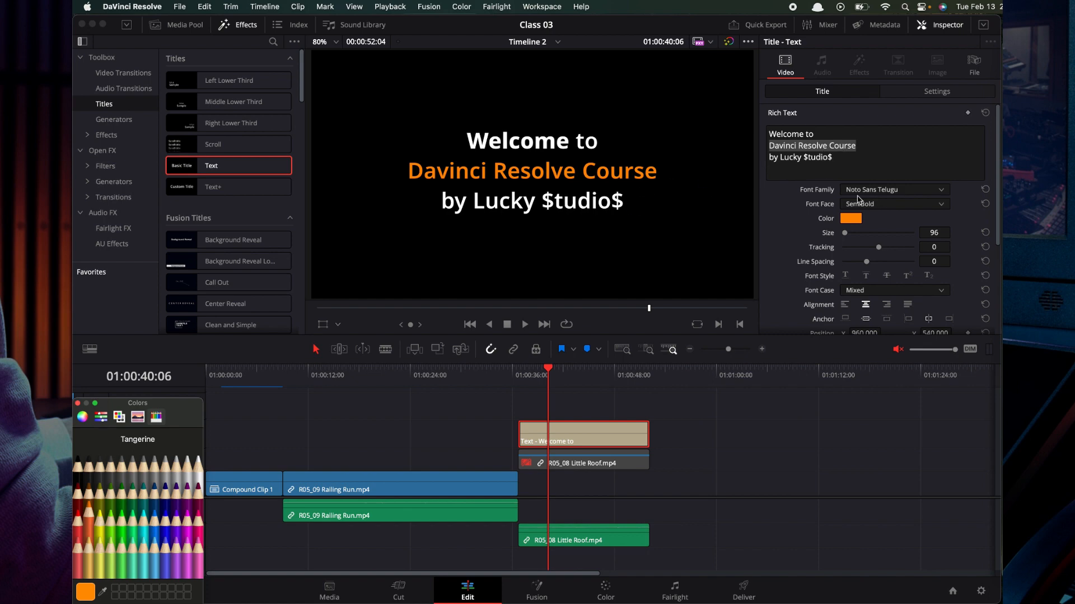
left_click(90, 505)
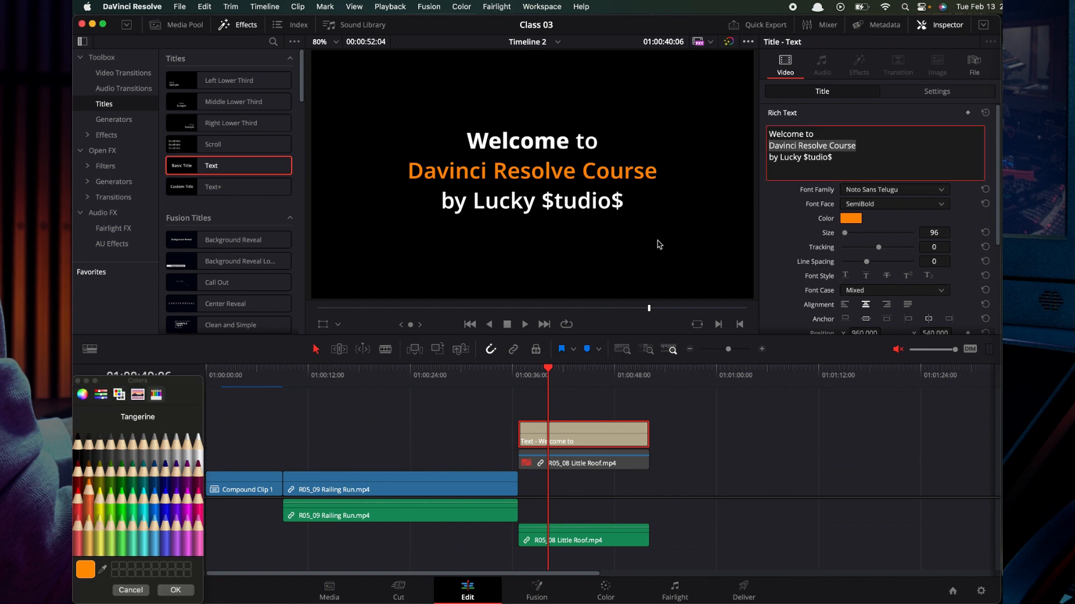
left_click(176, 589)
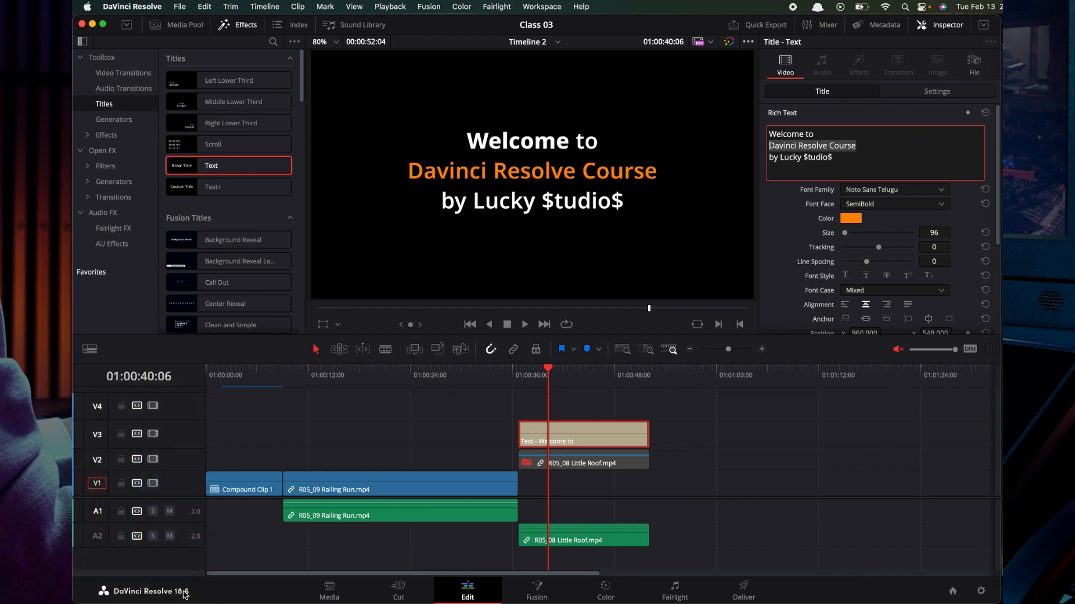
Reduce the font size of the title's "by Lucky $tudio$" line to 67.
left_click(852, 158)
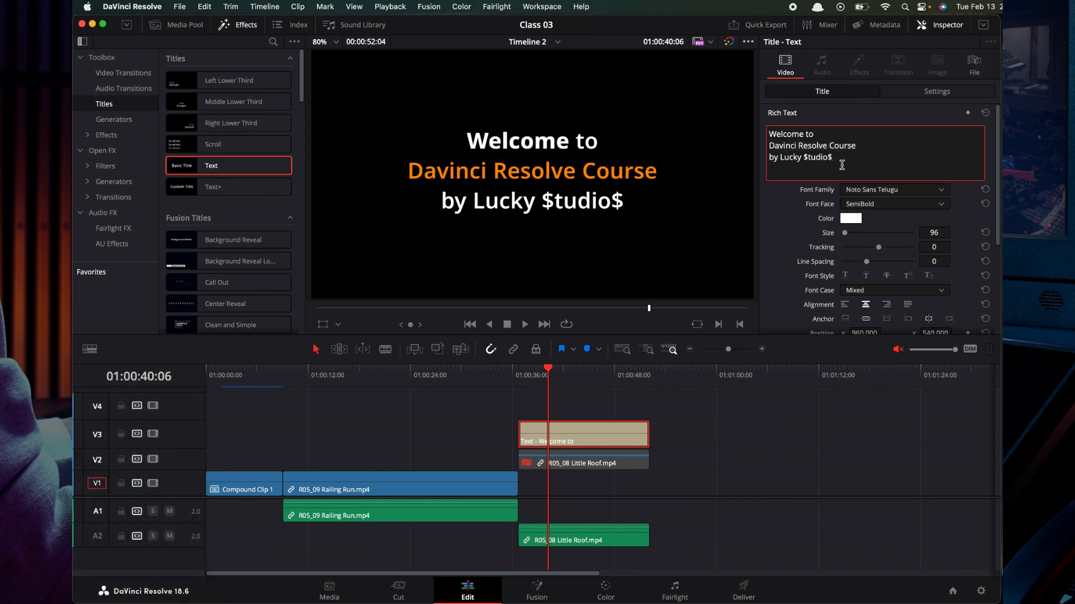
left_click_drag(846, 157, 767, 157)
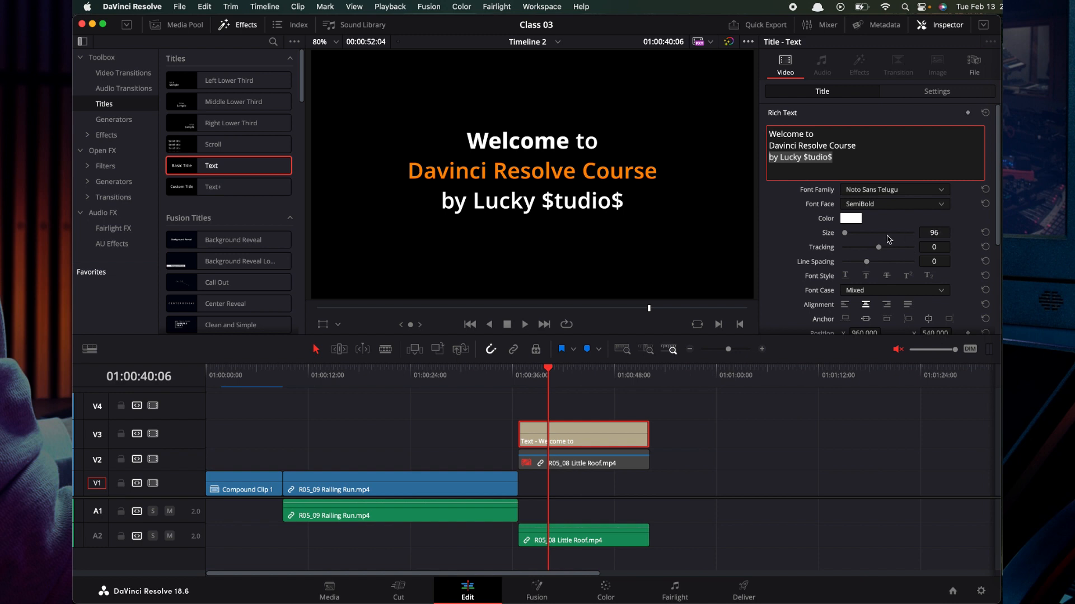
left_click_drag(932, 231, 914, 229)
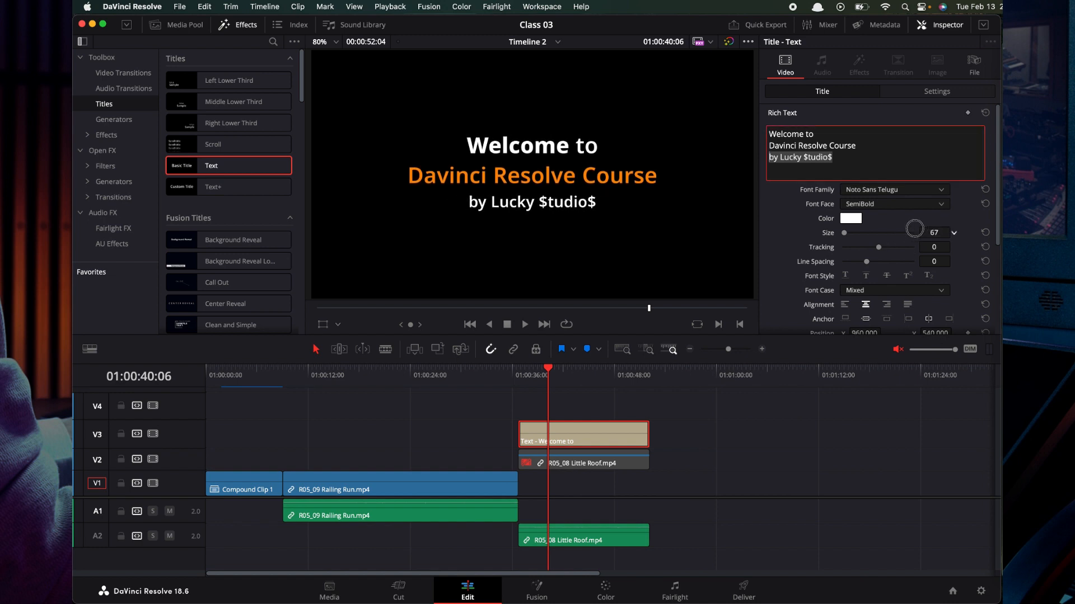
Colour only the words "Lucky $tudio$" in the title's last line Spring green.
left_click(840, 166)
left_click_drag(814, 160, 779, 162)
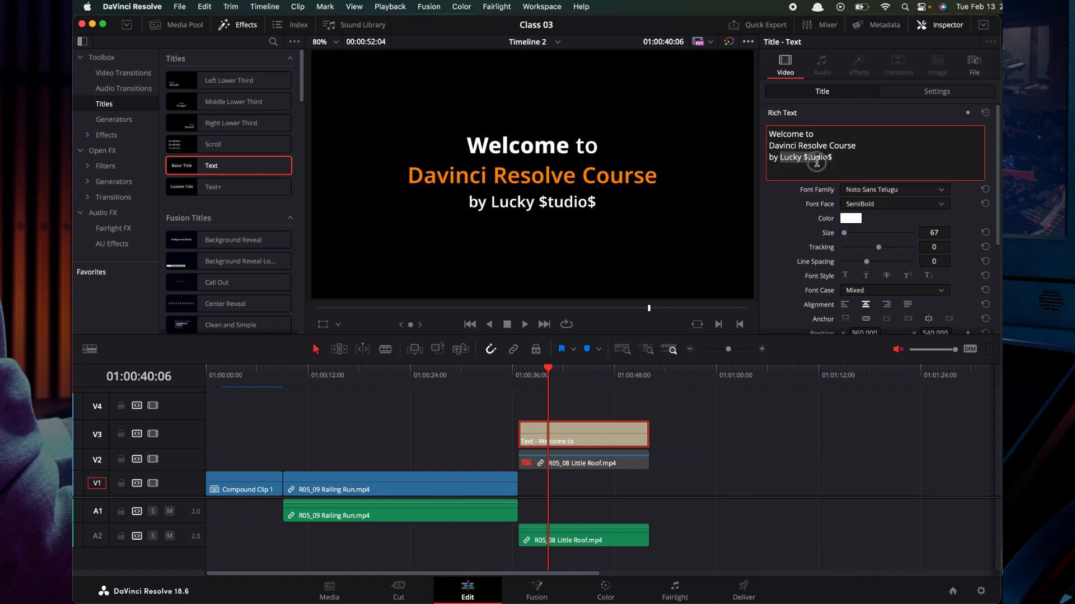
left_click(850, 220)
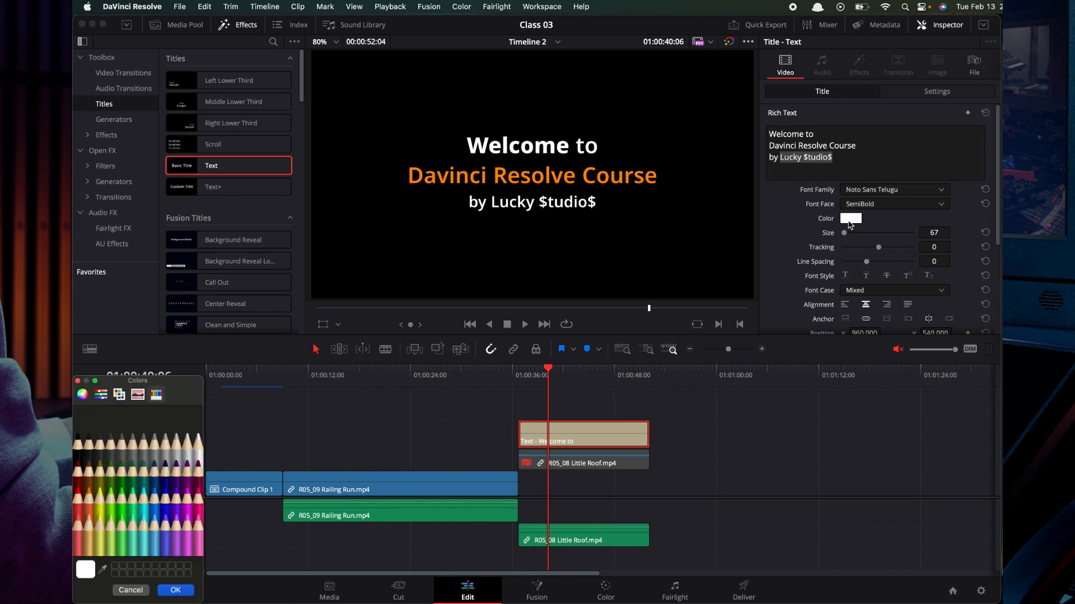
left_click(123, 507)
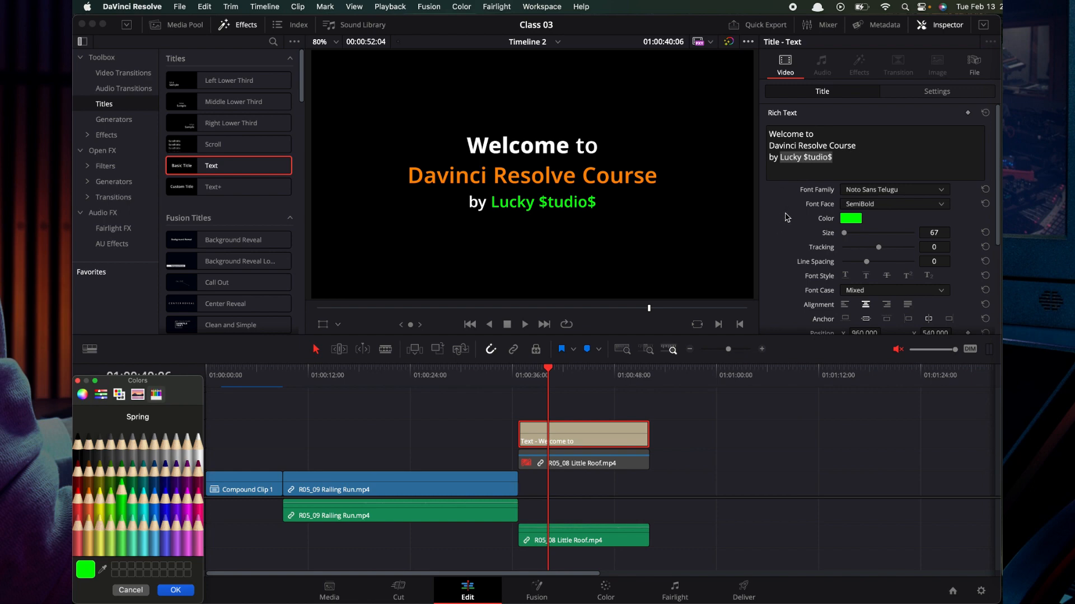
left_click(178, 589)
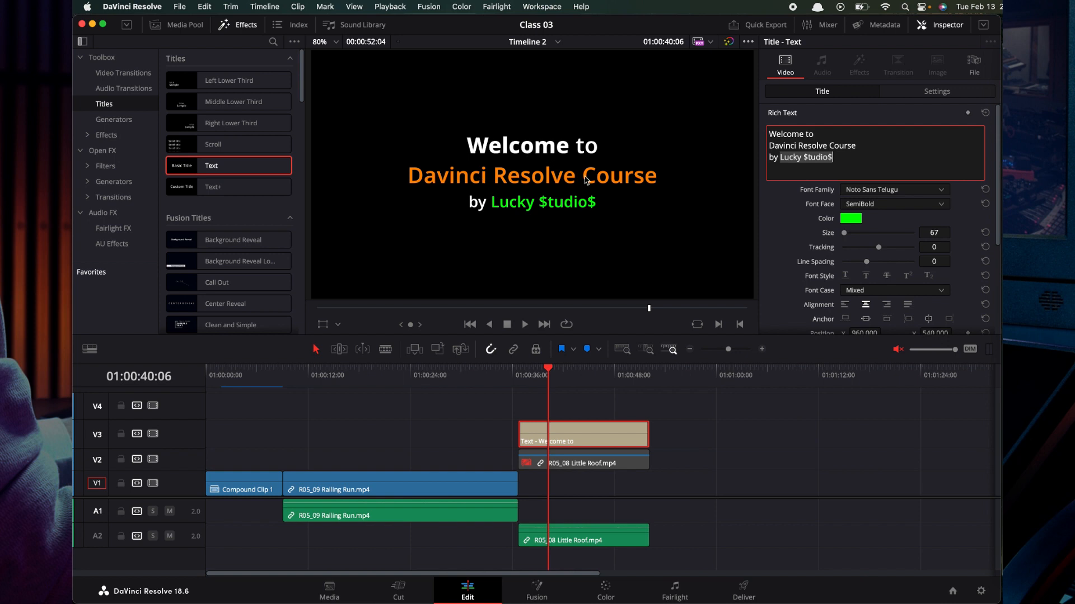
Examine the title's remaining rich text options, including tracking, line spacing, alignment, position, zoom and stroke.
left_click(775, 210)
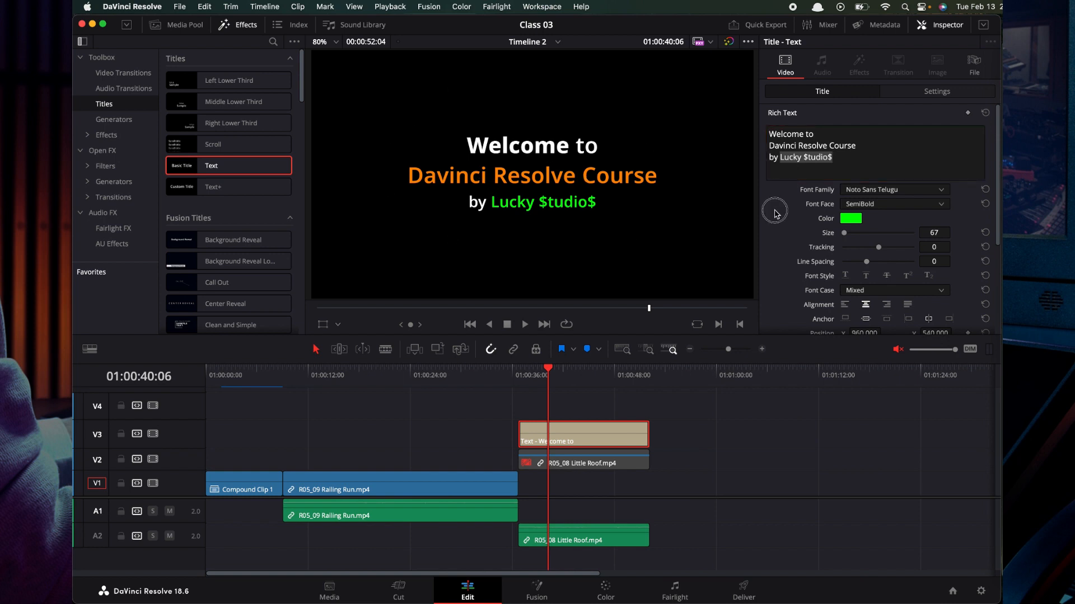
left_click(755, 225)
scroll(782, 221, "down", 4)
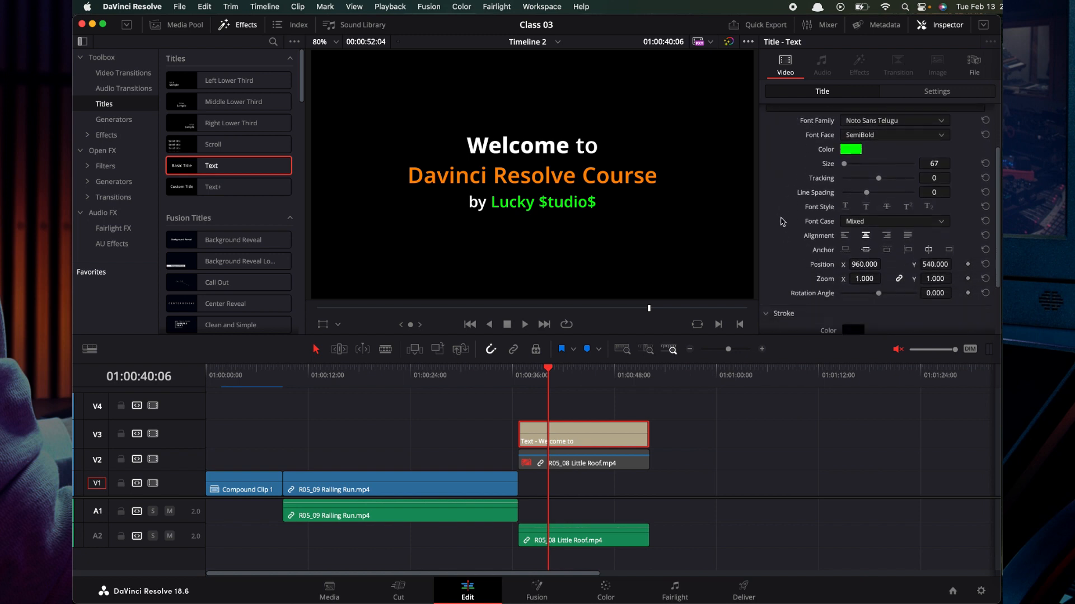
scroll(782, 222, "up", 4)
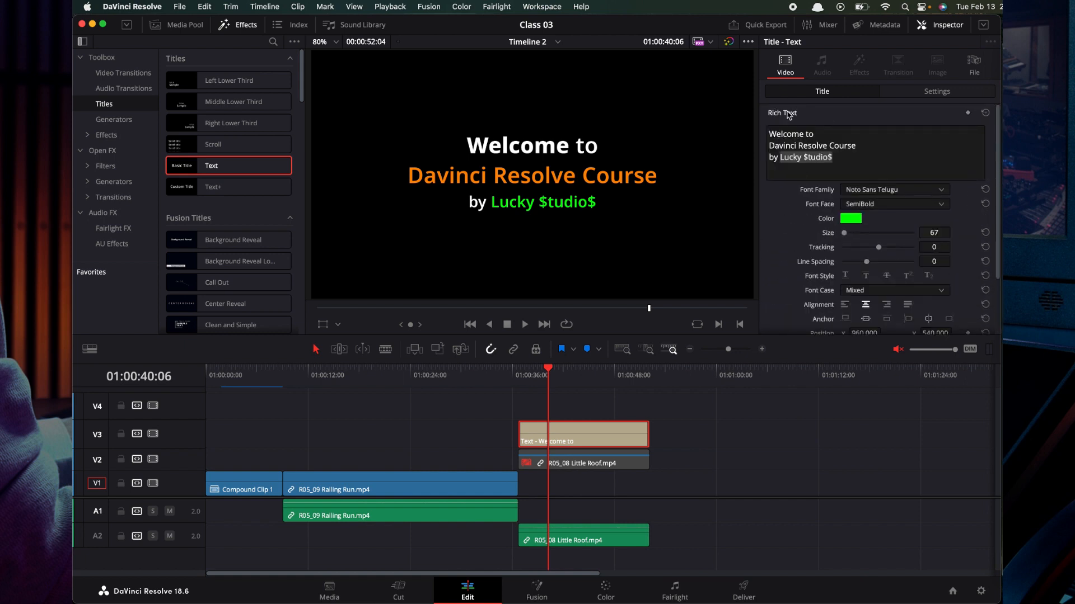
left_click(787, 112)
left_click(786, 112)
scroll(800, 232, "down", 2)
scroll(800, 231, "down", 1)
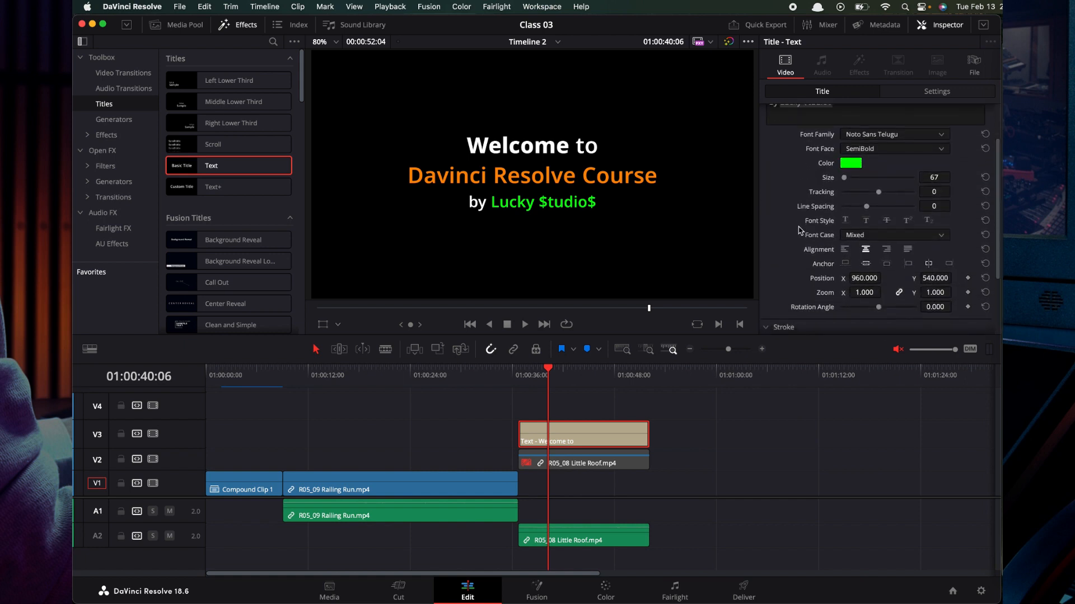
scroll(815, 284, "down", 1)
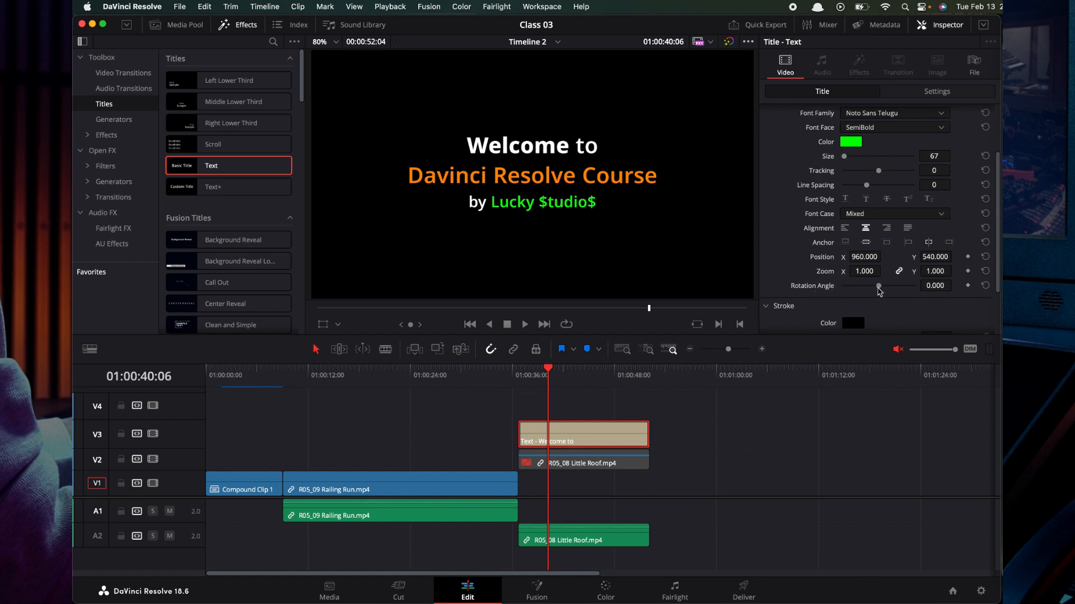
Try a small rotation angle on the title and undo it.
left_click_drag(877, 288, 887, 288)
key("super+z")
scroll(784, 235, "down", 3)
scroll(784, 235, "up", 6)
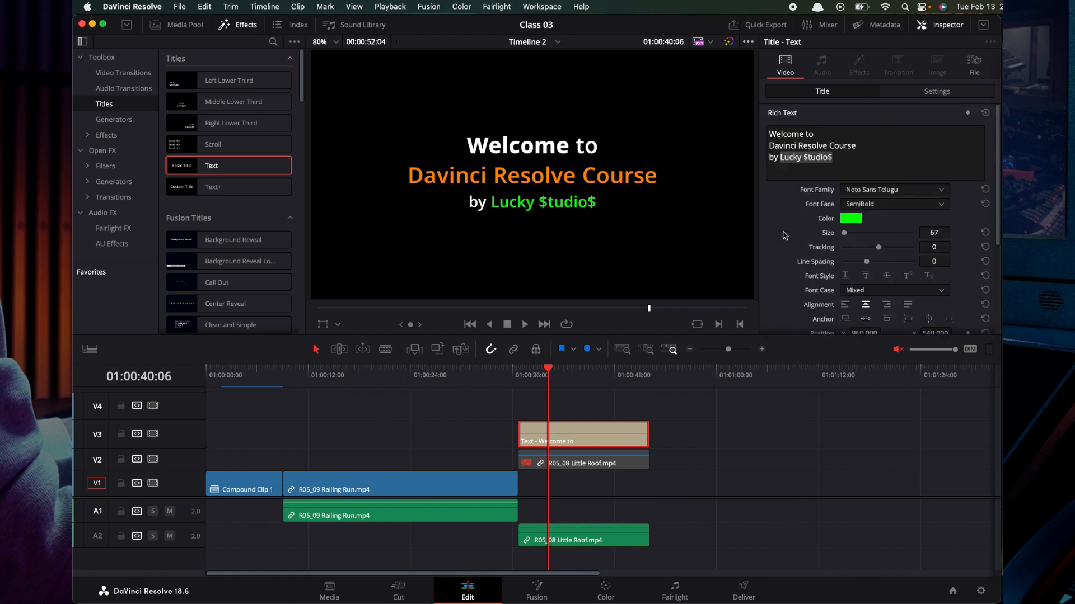
Collapse the rich text options and set the title's drop shadow colour to Snow white.
left_click(787, 113)
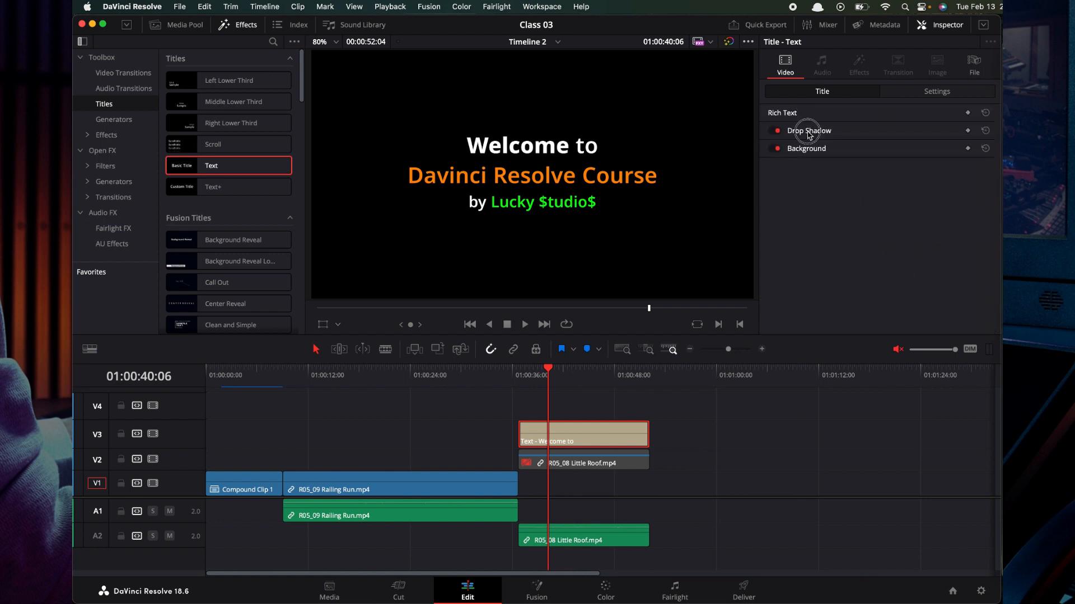
left_click(809, 131)
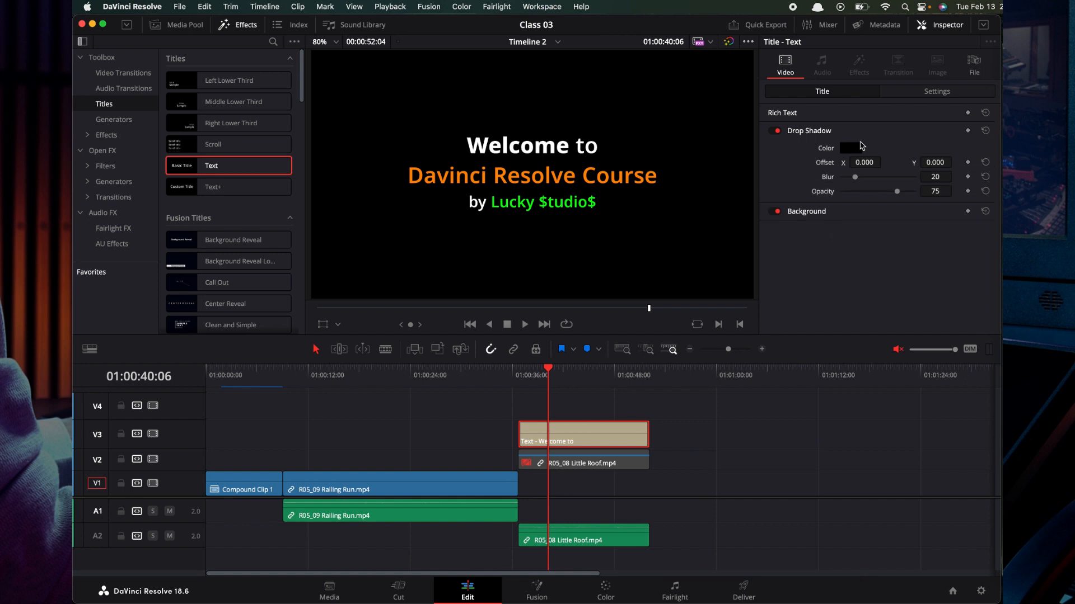
left_click(859, 150)
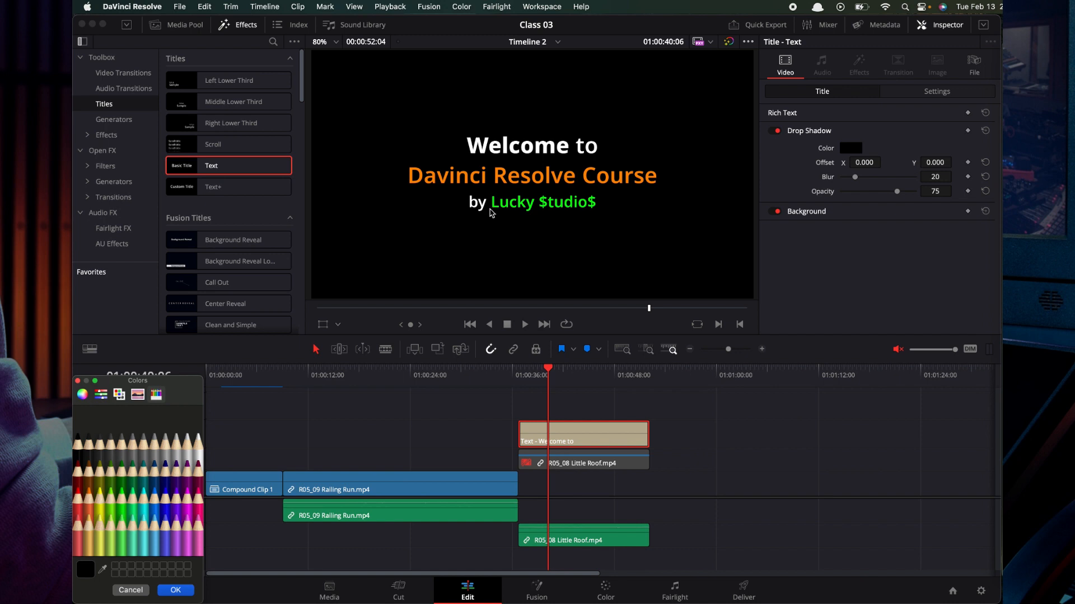
left_click(197, 451)
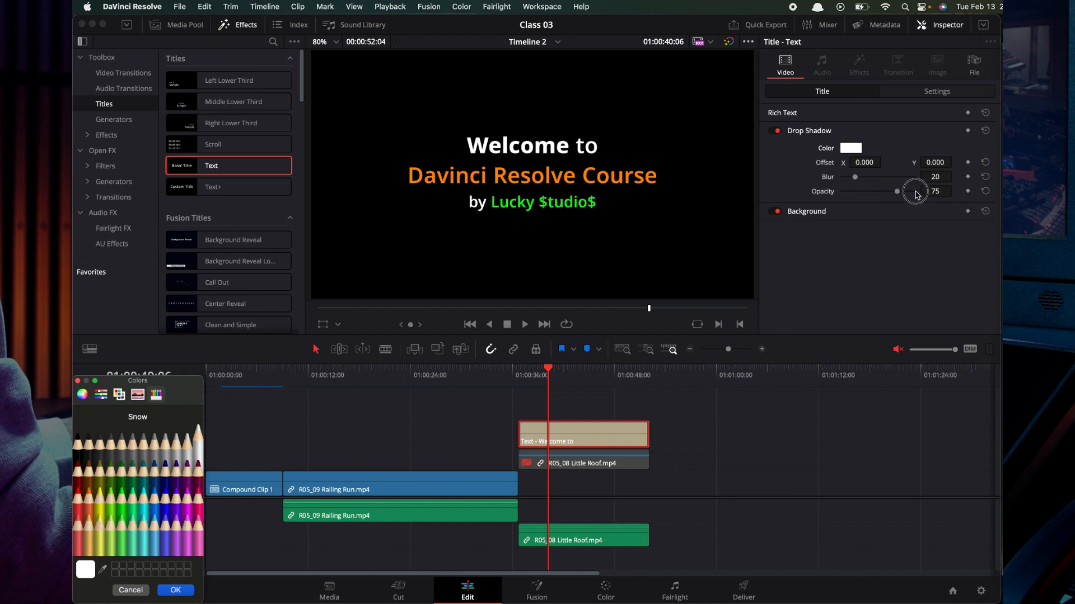
left_click(162, 592)
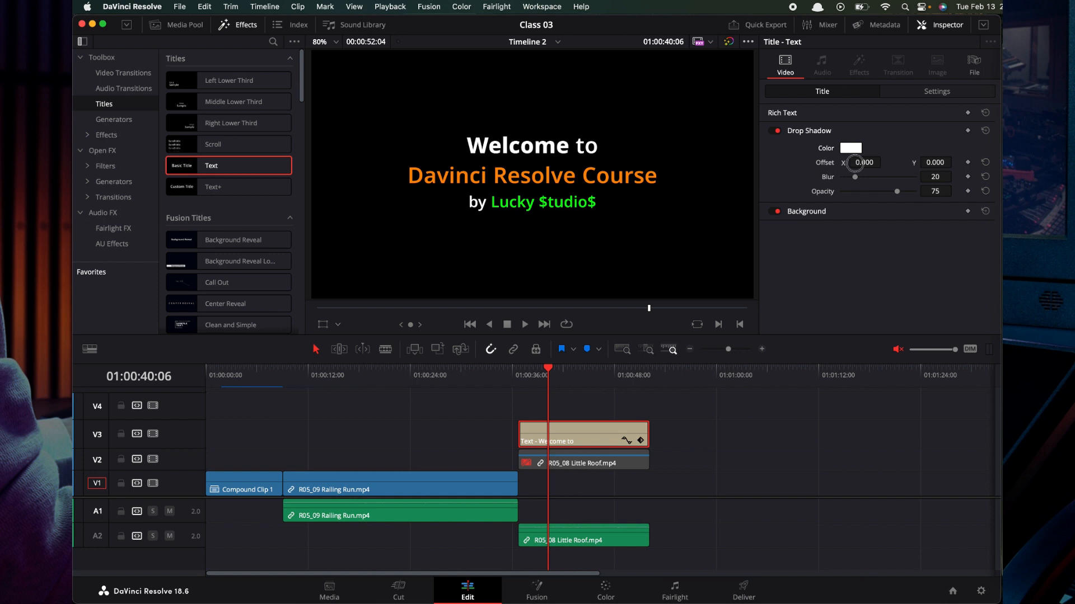
Set the drop shadow's Y offset to -22 and blur to 37, and turn the drop shadow off.
mouse_move(855, 162)
left_mouse_down()
mouse_move(928, 167)
mouse_move(829, 162)
mouse_move(897, 177)
mouse_move(870, 177)
left_mouse_up()
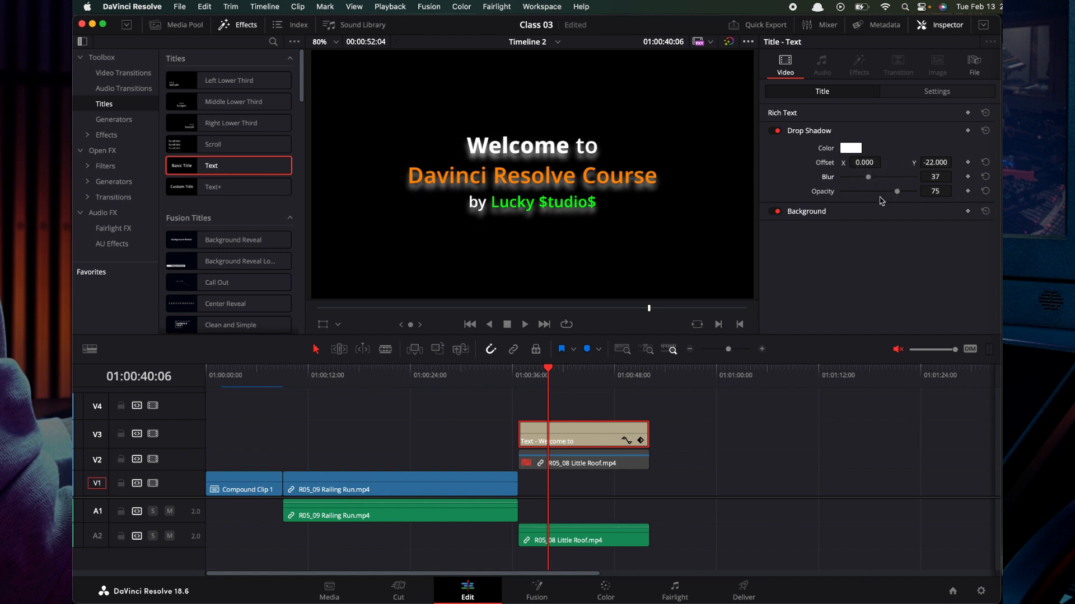
key("super+s")
left_click(776, 131)
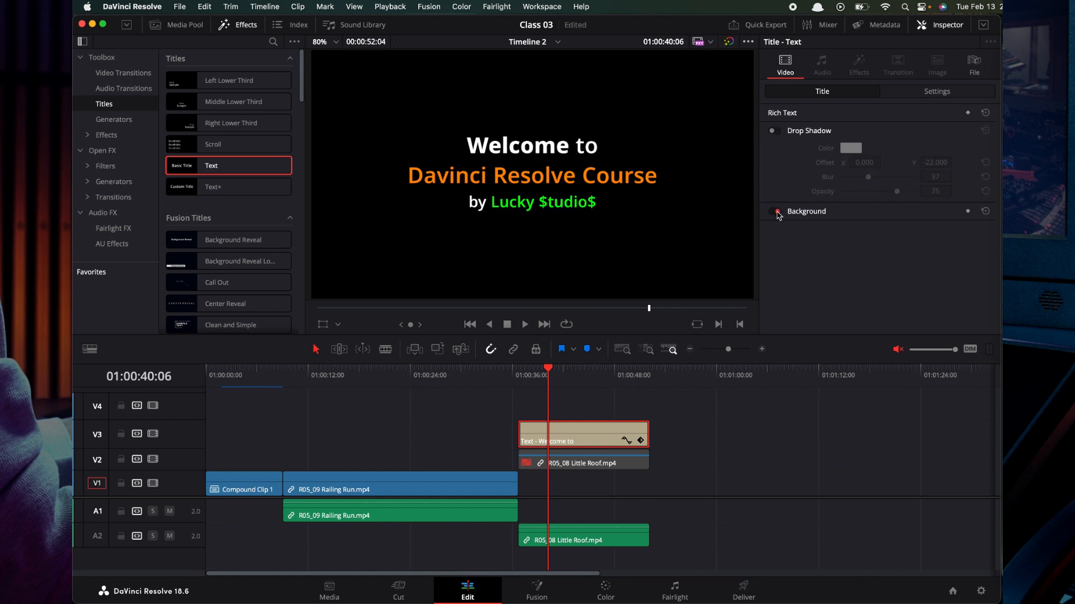
key("super+s")
Give the title a Snow white background with width 0.656, height 0.473 and corner radius 0.061.
left_click(806, 212)
left_click(851, 229)
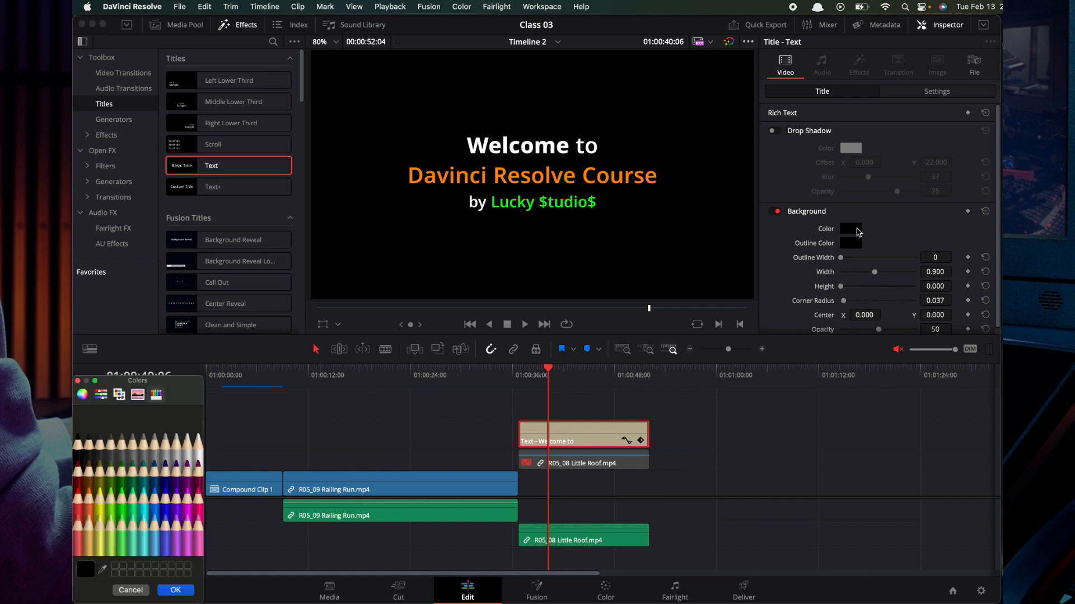
left_click(197, 453)
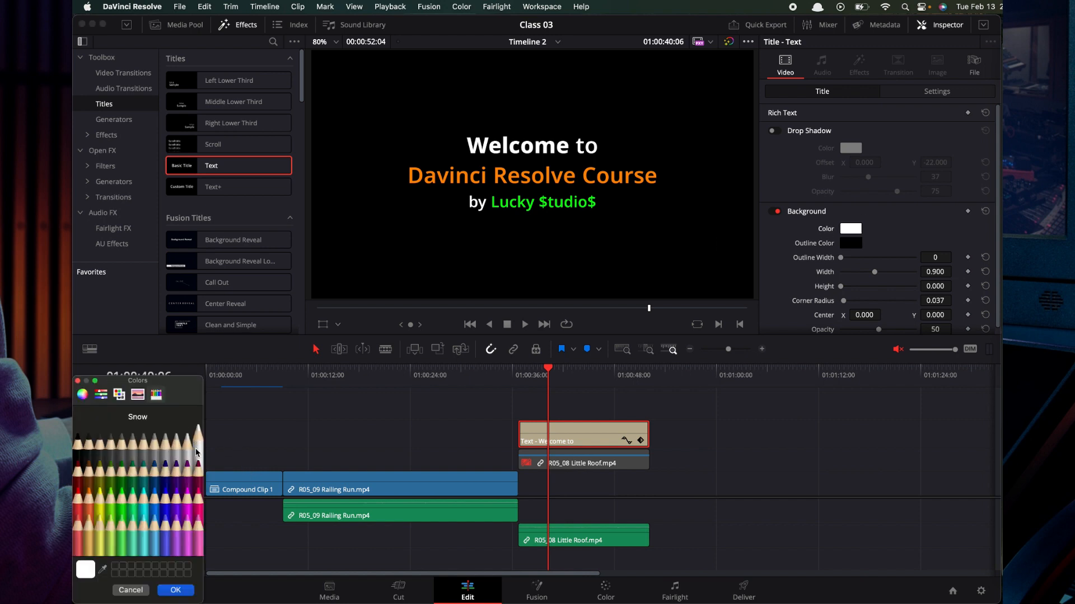
left_click(175, 591)
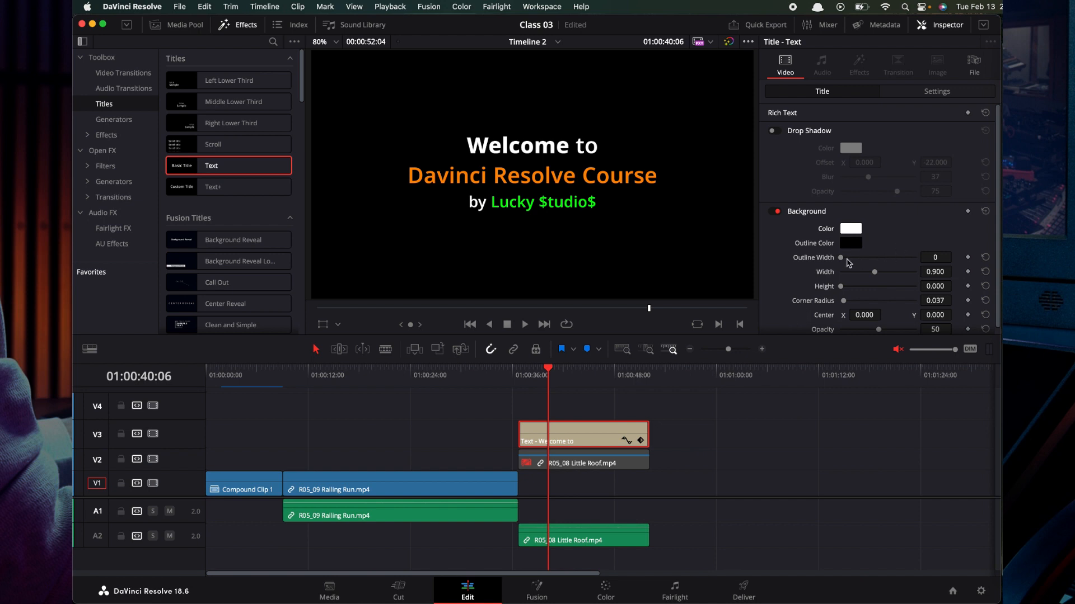
mouse_move(874, 272)
left_mouse_down()
mouse_move(899, 275)
mouse_move(846, 290)
mouse_move(897, 275)
mouse_move(856, 273)
mouse_move(867, 273)
mouse_move(860, 289)
left_mouse_up()
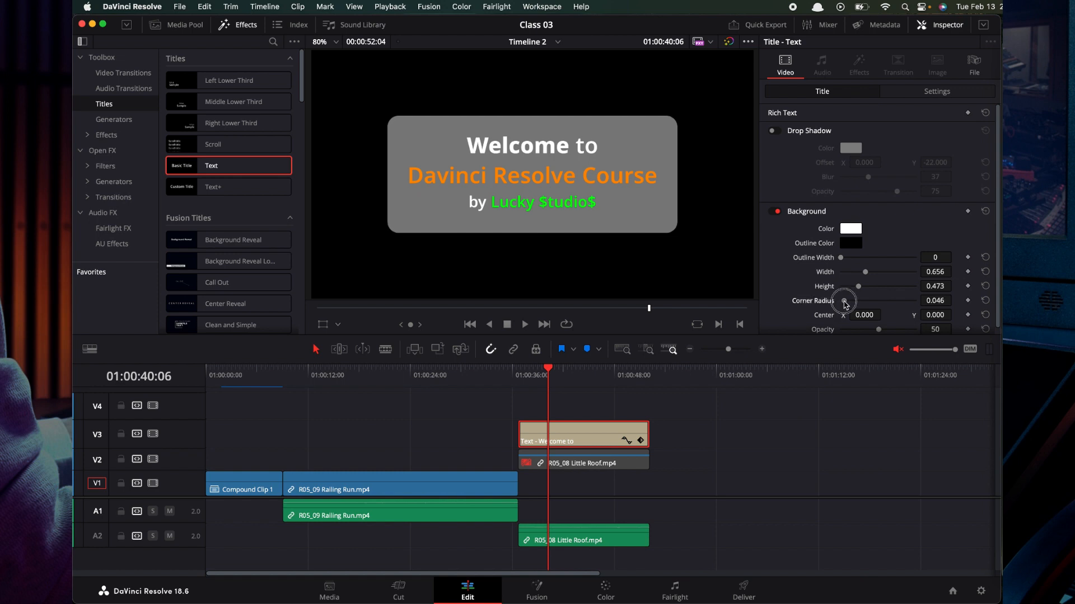
mouse_move(843, 306)
left_mouse_down()
mouse_move(856, 307)
mouse_move(816, 298)
mouse_move(847, 303)
left_mouse_up()
Give the title background a Carnation pink outline with width 8, and turn the background off.
left_click(847, 244)
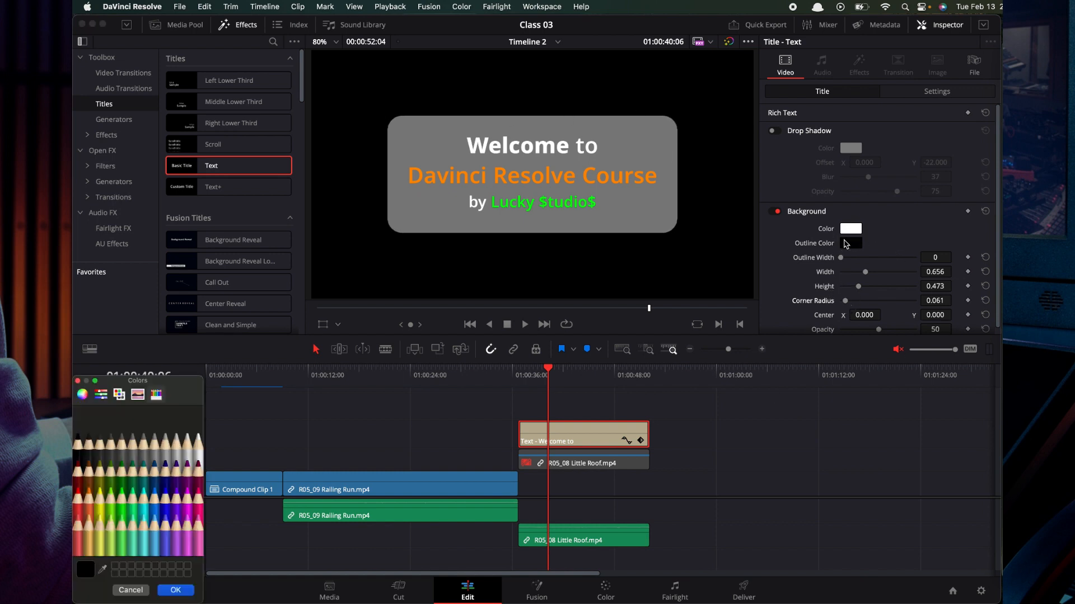
left_click(196, 526)
left_click(184, 595)
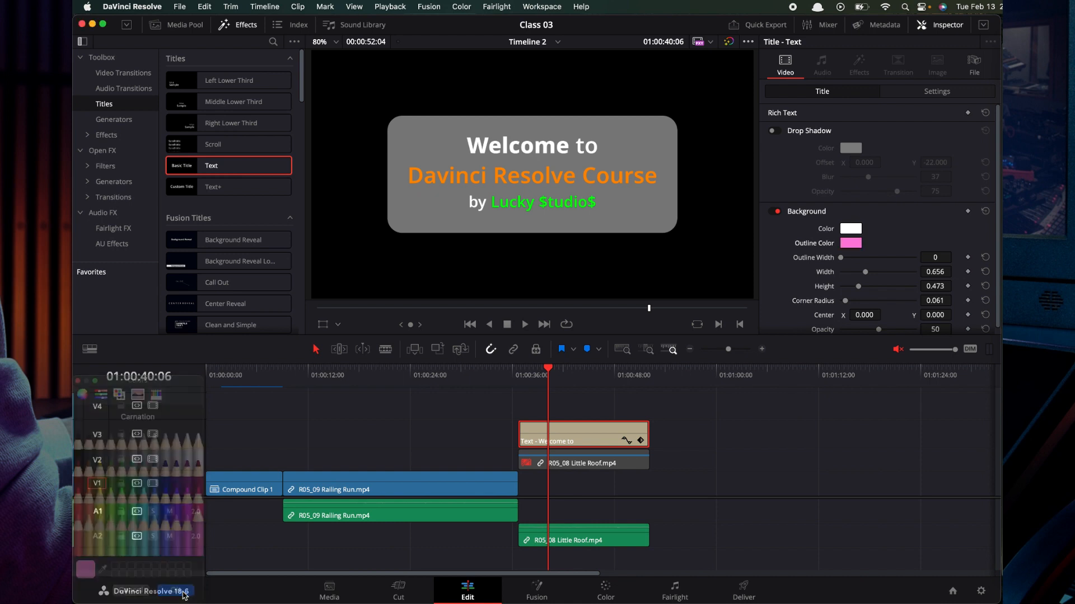
mouse_move(841, 259)
left_mouse_down()
mouse_move(896, 258)
mouse_move(860, 259)
left_mouse_up()
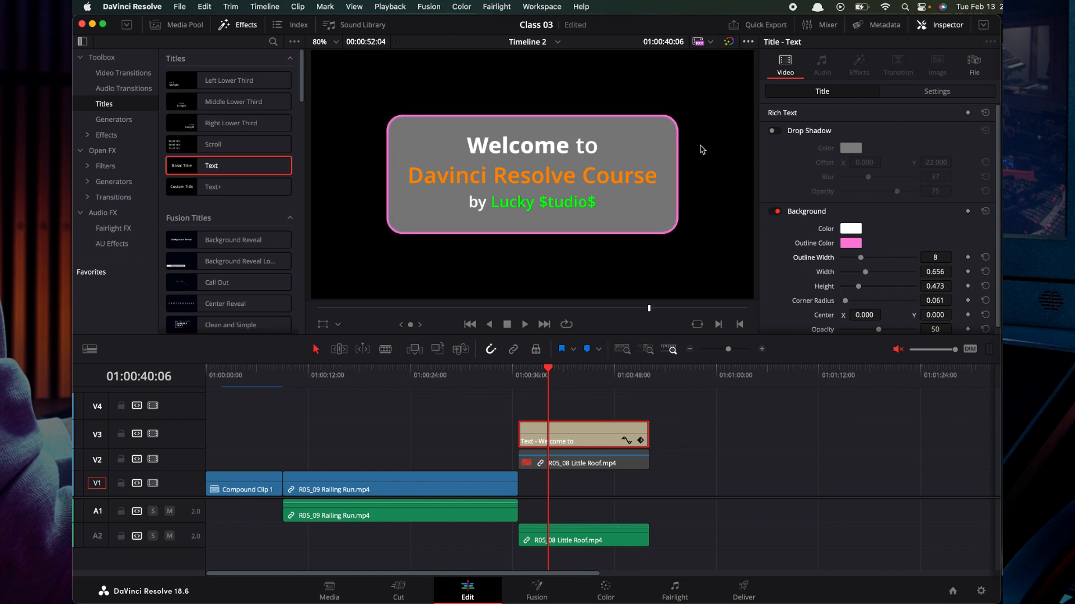
scroll(903, 308, "down", 1)
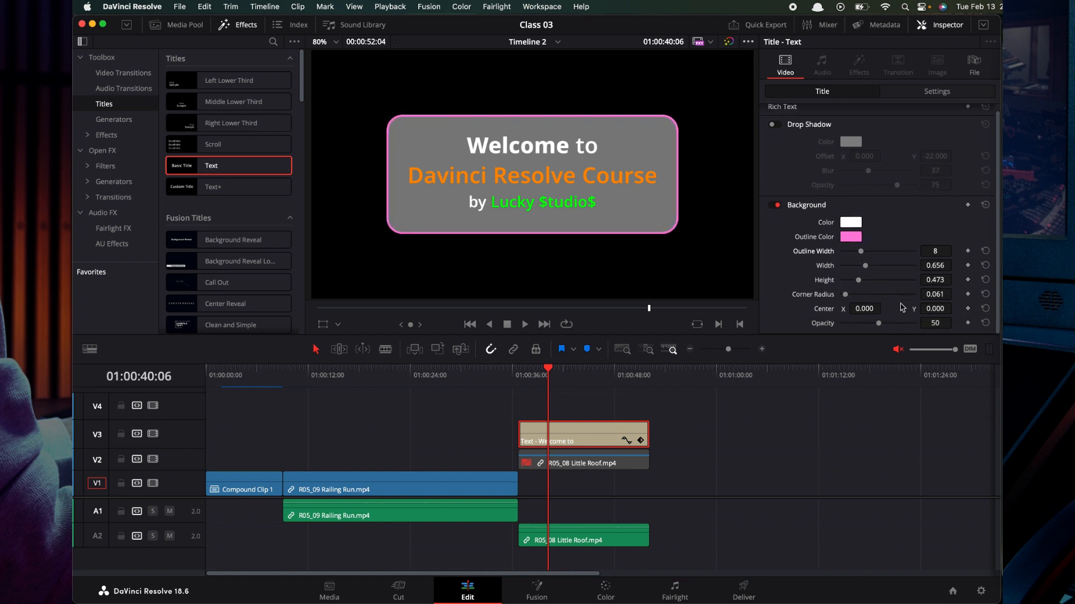
left_click(776, 206)
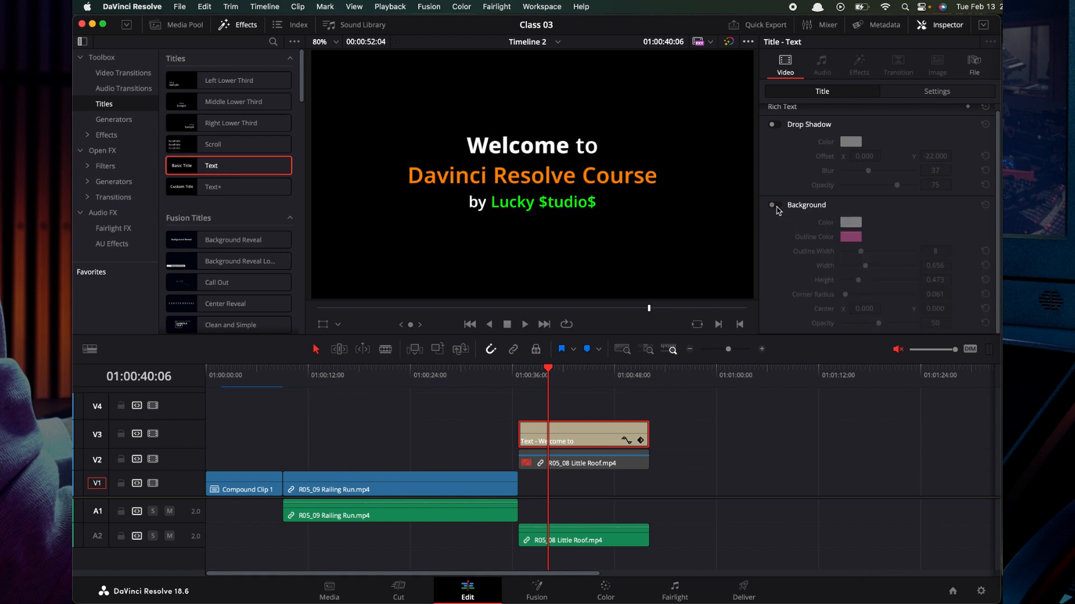
Check the title's transform and cropping settings, and expand its rich text options.
scroll(797, 254, "up", 1)
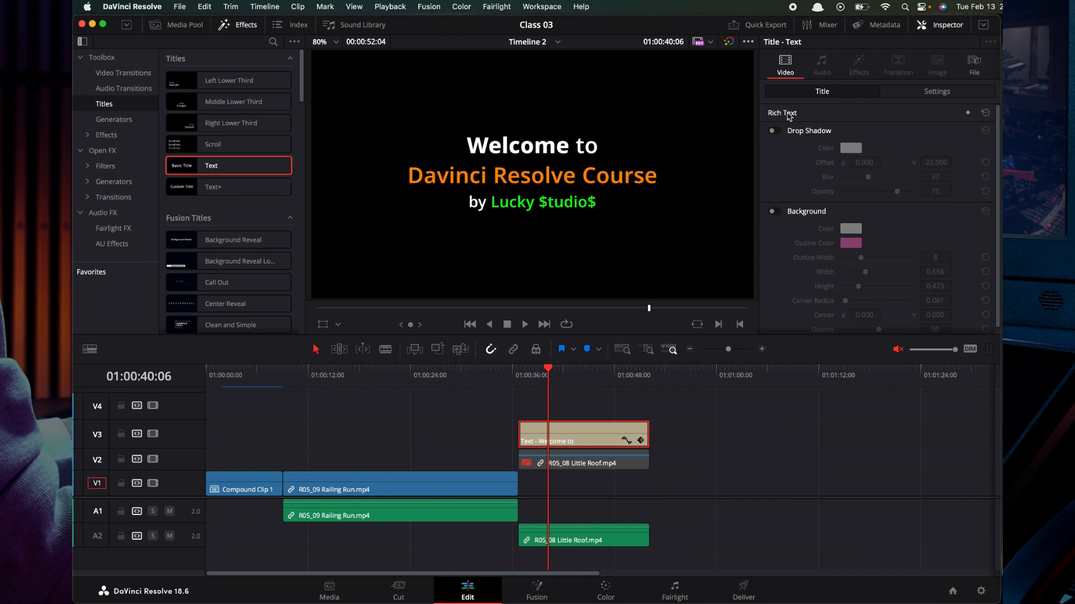
left_click(906, 92)
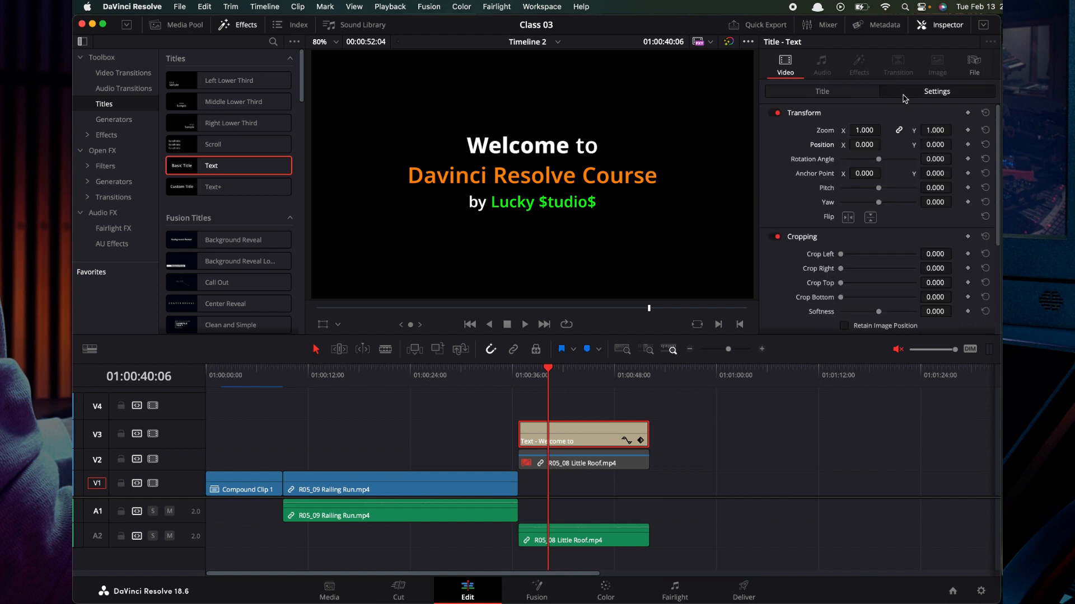
left_click(848, 97)
left_click(804, 114)
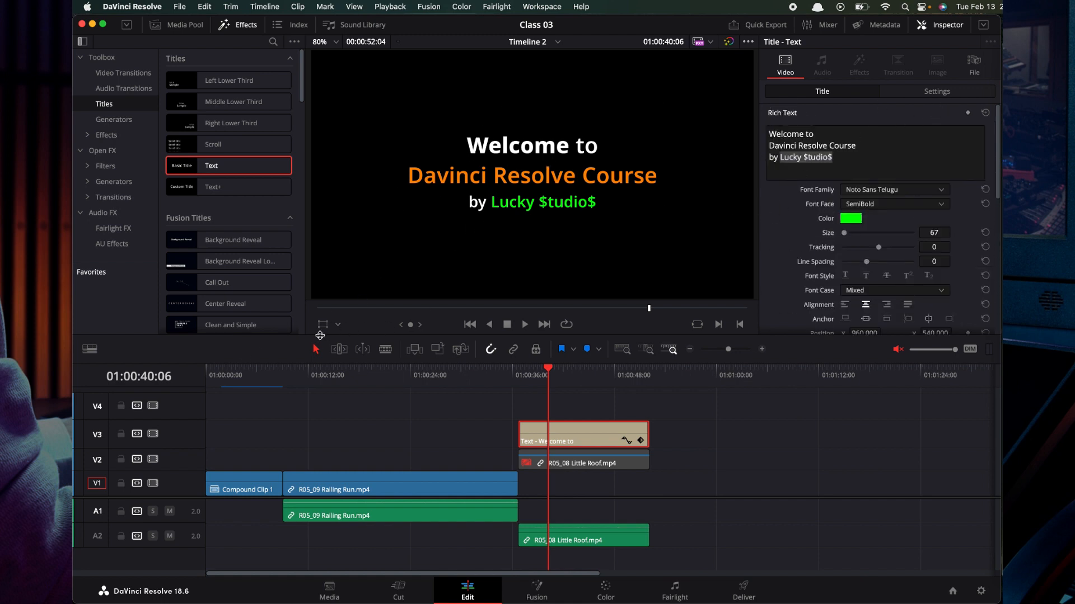
Display the title's on-screen transform frame and its transform settings, with the viewer zoom at 50%.
left_click(322, 325)
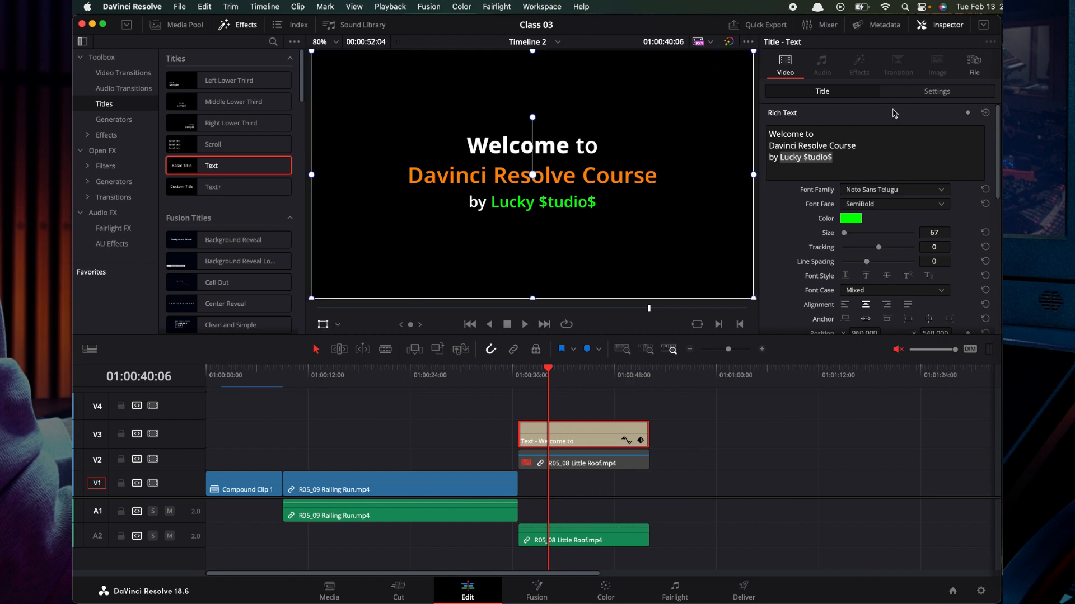
left_click(939, 92)
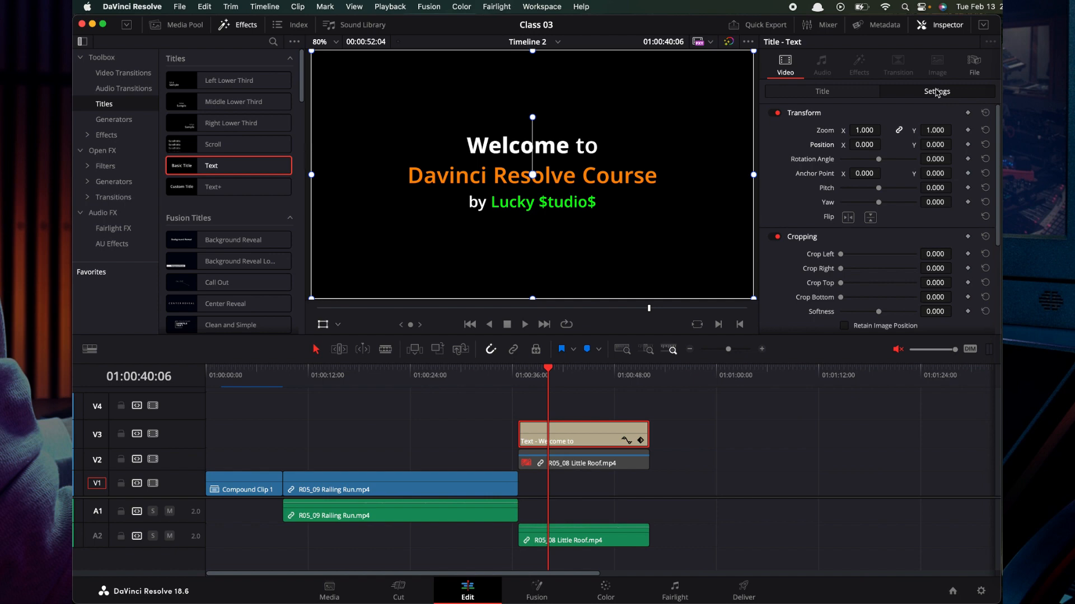
left_click(334, 42)
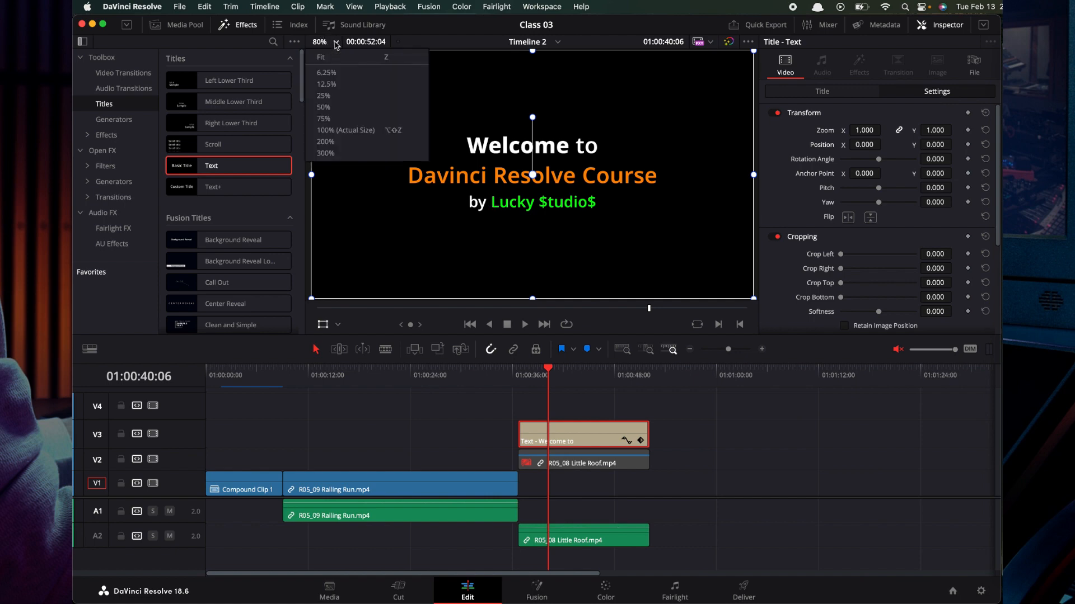
left_click(325, 107)
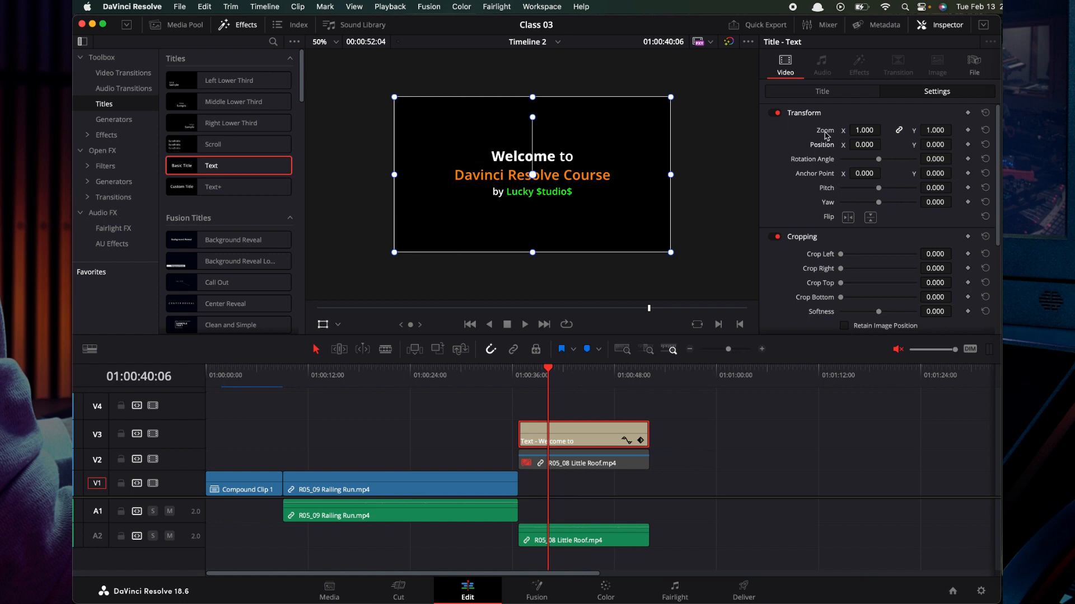
Try moving the whole title frame to position X -97 and Y -179, and reset its transform.
mouse_move(851, 144)
left_mouse_down()
mouse_move(650, 163)
mouse_move(873, 157)
mouse_move(708, 144)
mouse_move(853, 147)
left_mouse_up()
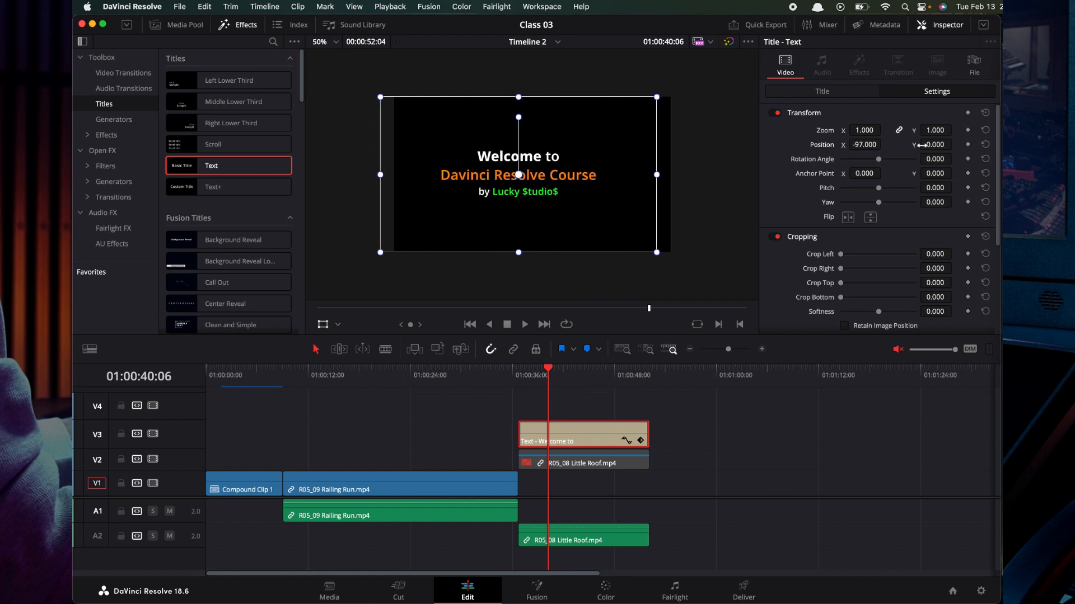
mouse_move(918, 144)
left_mouse_down()
mouse_move(707, 156)
mouse_move(920, 149)
left_mouse_up()
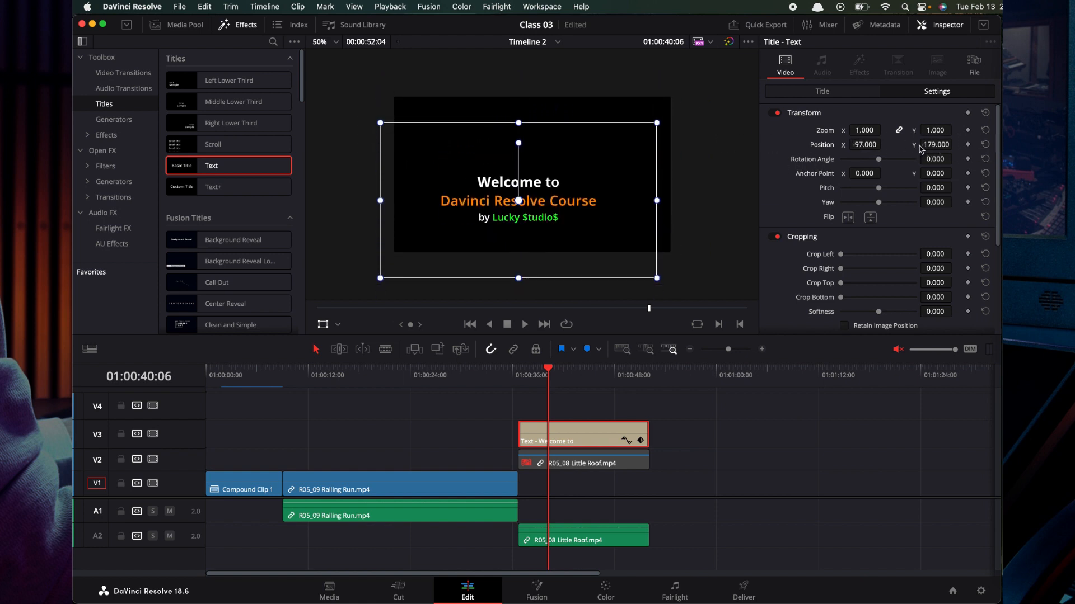
left_click(986, 114)
Try shifting the text itself through its rich text position, with X at 884, and undo the position changes.
left_click(846, 95)
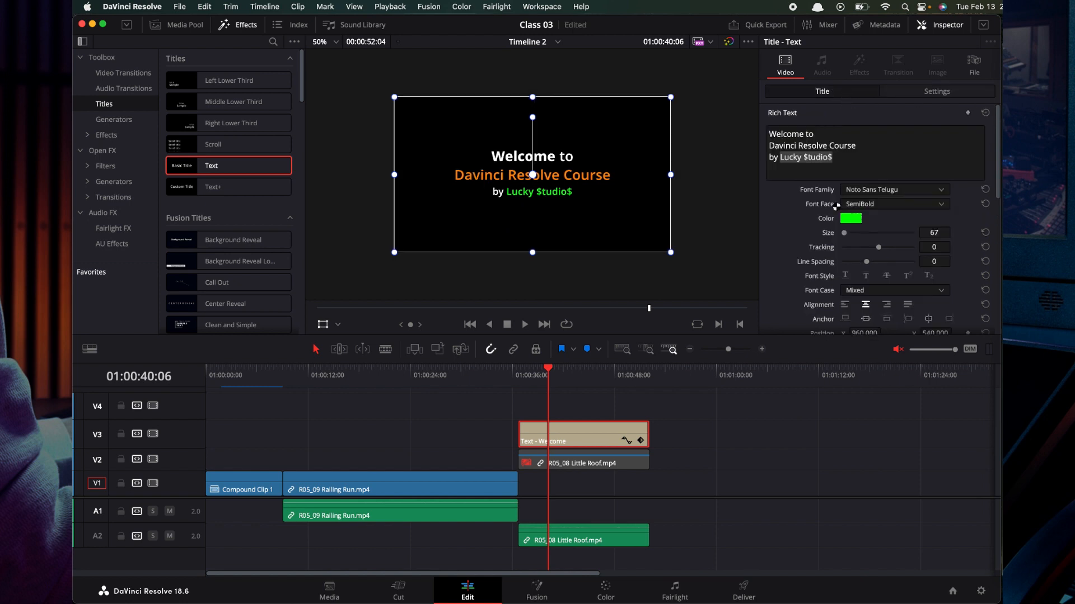
scroll(795, 168, "down", 5)
scroll(789, 161, "up", 4)
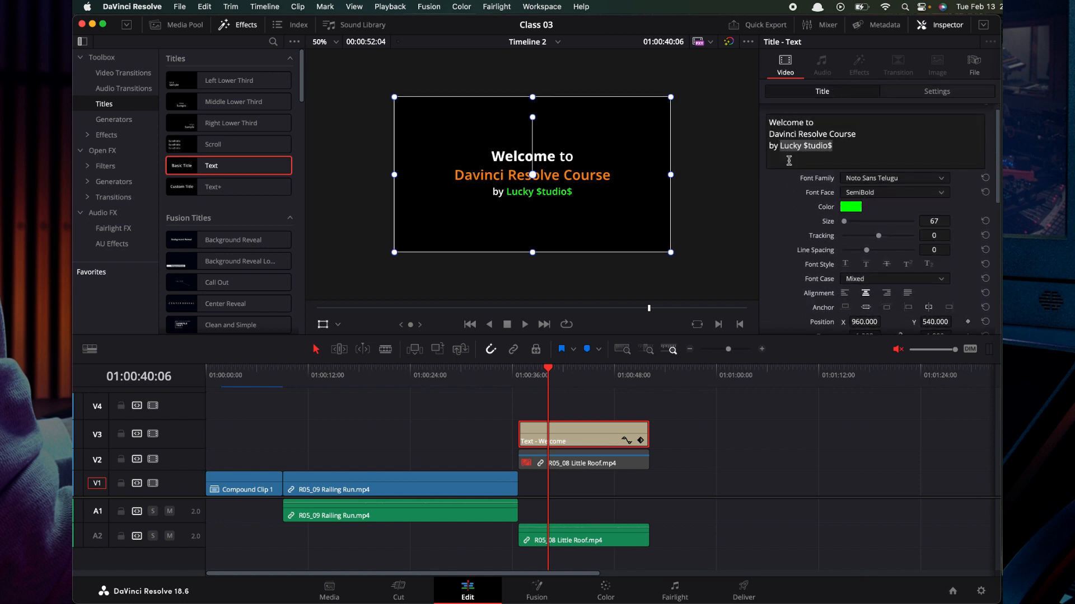
scroll(795, 213, "down", 5)
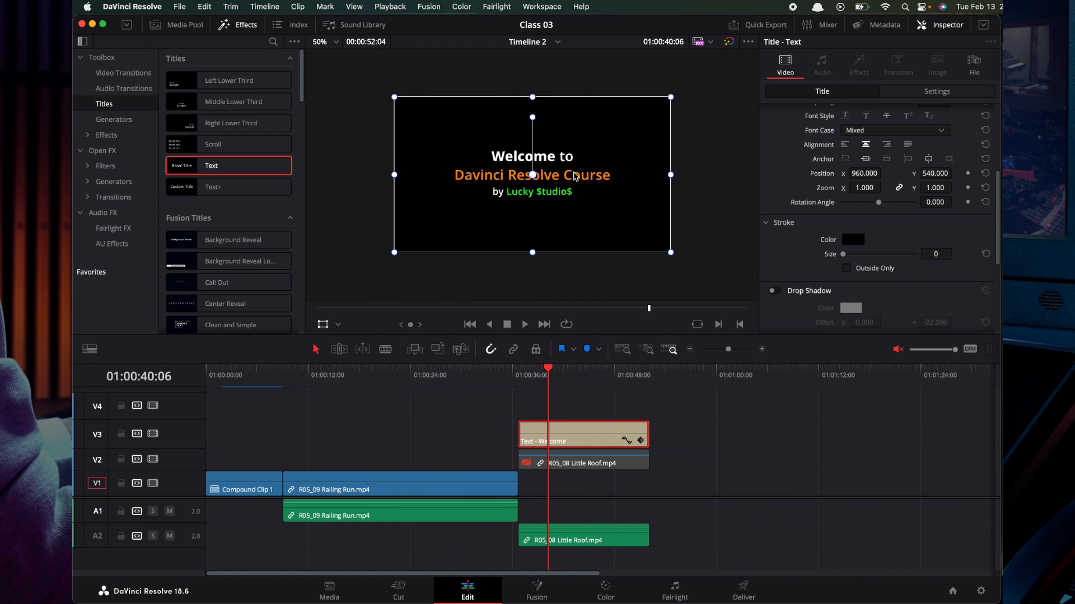
mouse_move(850, 179)
left_mouse_down()
mouse_move(918, 177)
mouse_move(782, 176)
mouse_move(857, 174)
left_mouse_up()
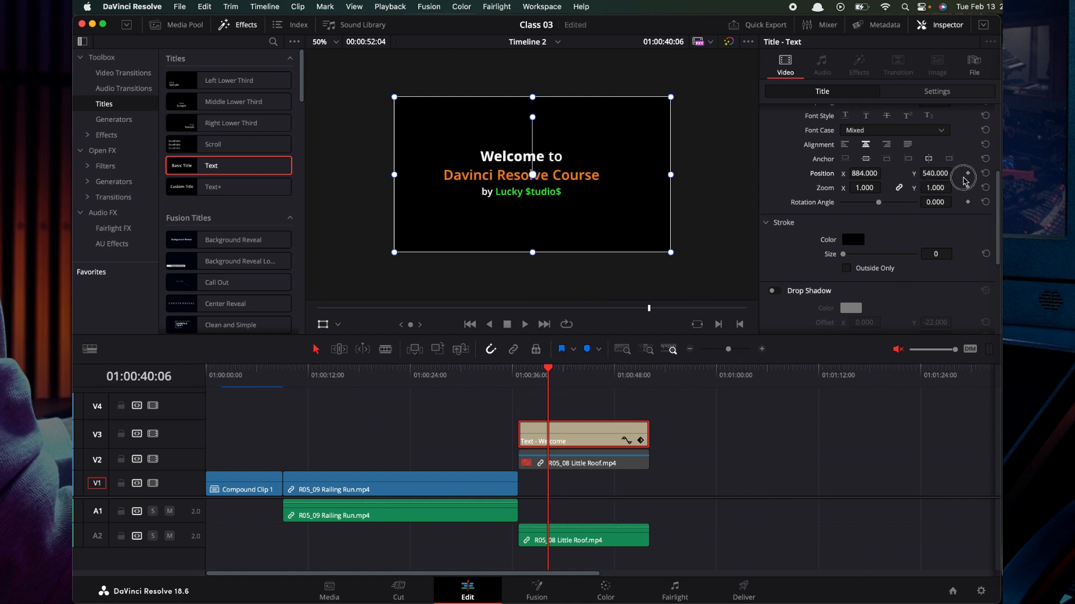
key("super+s")
mouse_move(923, 173)
left_mouse_down()
mouse_move(975, 175)
mouse_move(922, 175)
left_mouse_up()
key("super+z")
key("super+z")
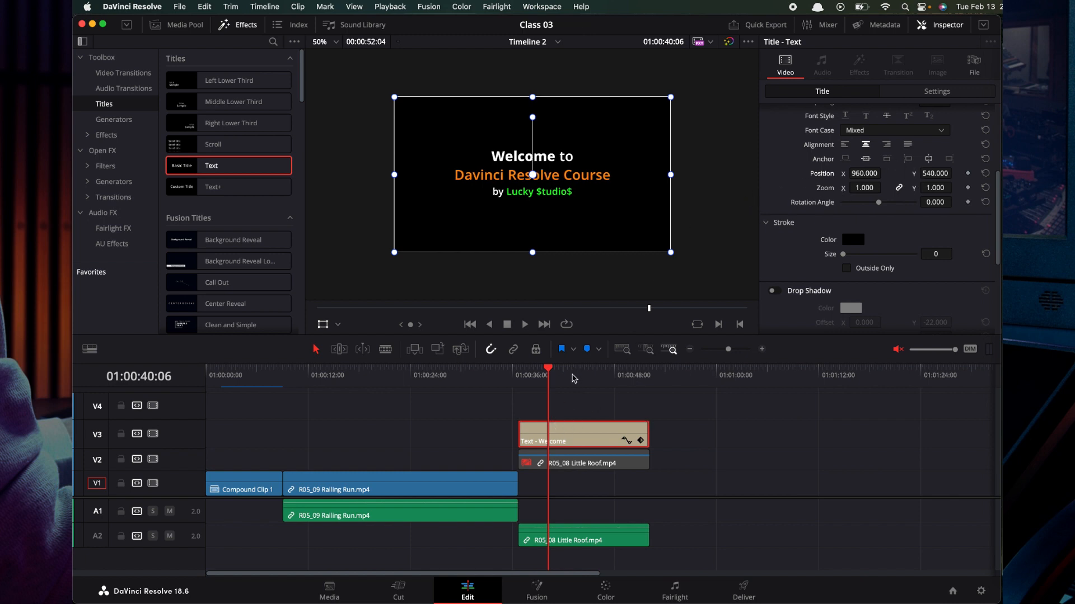
Deselect the title clip and move the playhead to the start of the title at 01:00:36:18.
left_click(561, 392)
left_click_drag(548, 374, 518, 374)
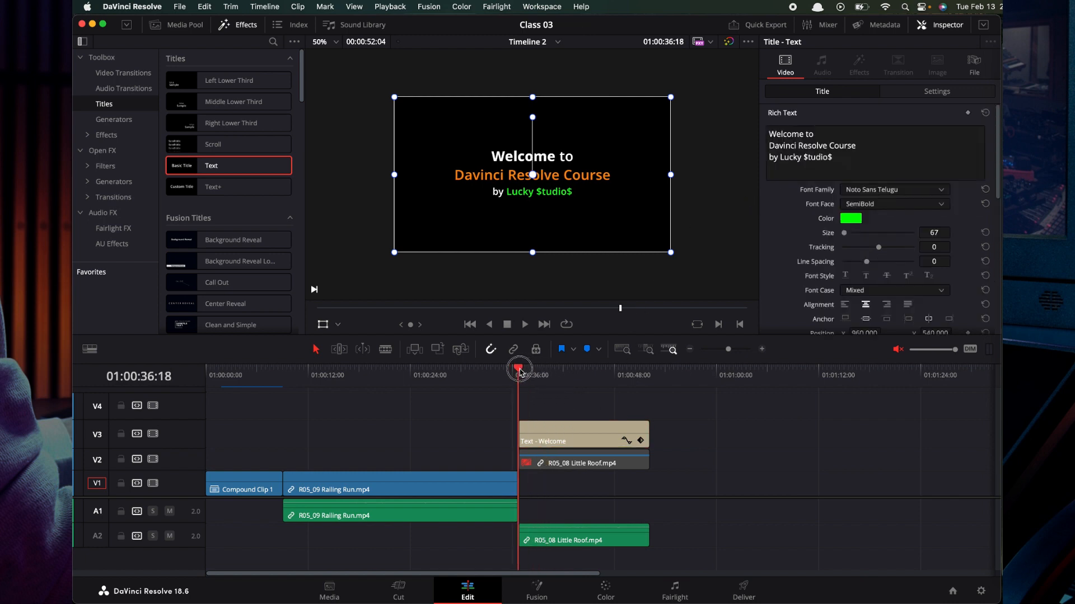